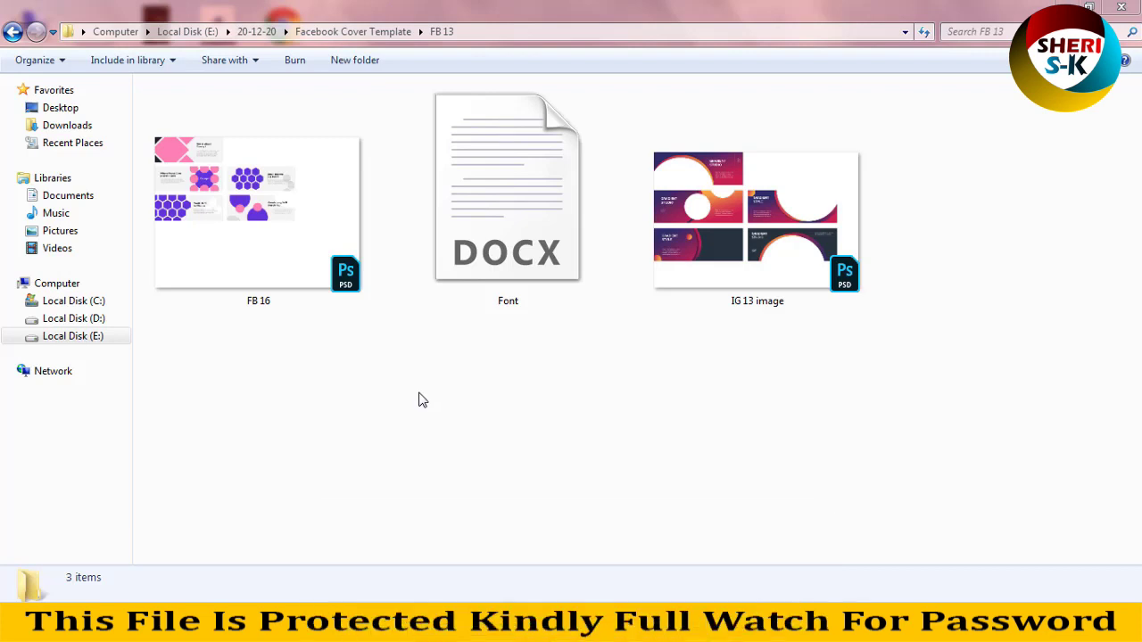
- Select the FB 16 template file in the FB 13 folder to show its details
left_click(318, 284)
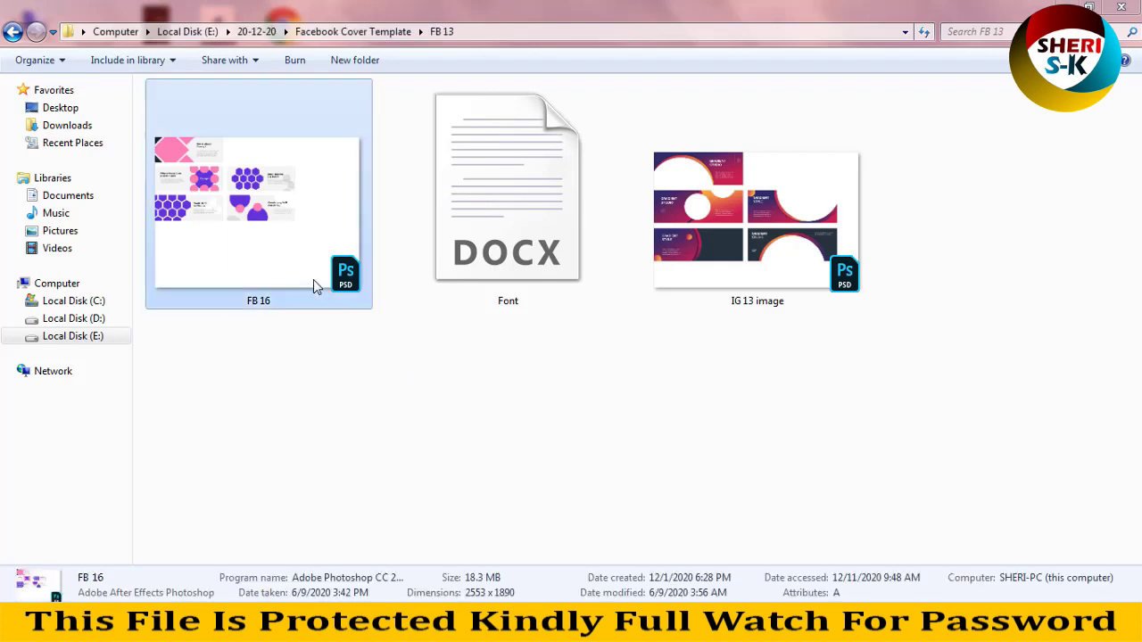
left_click(719, 232)
left_click(607, 366)
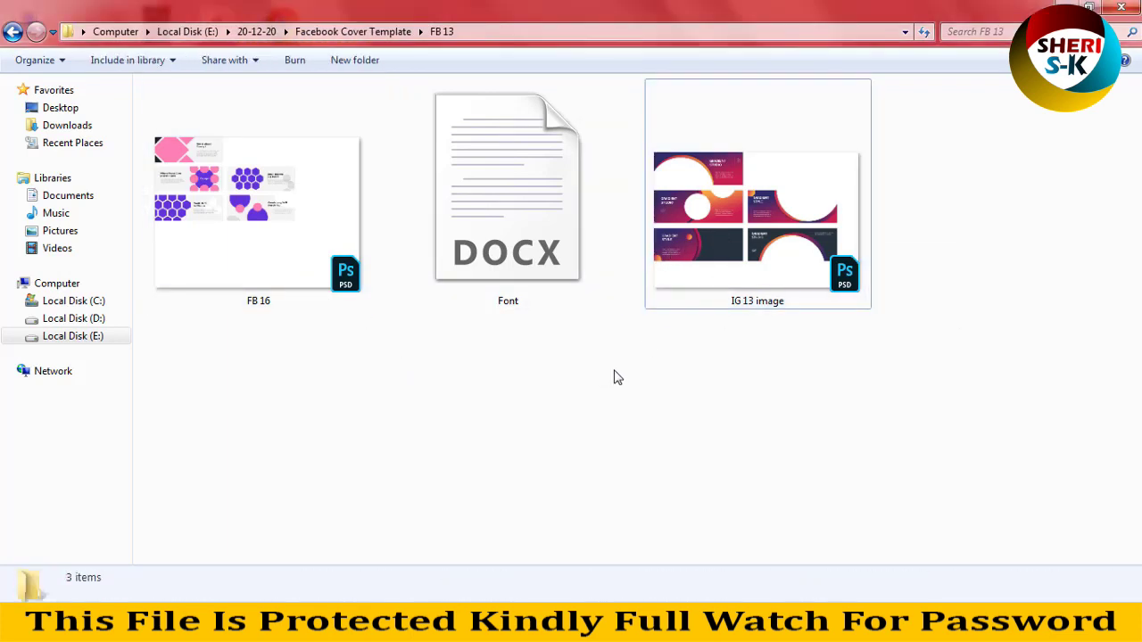
left_click(252, 228)
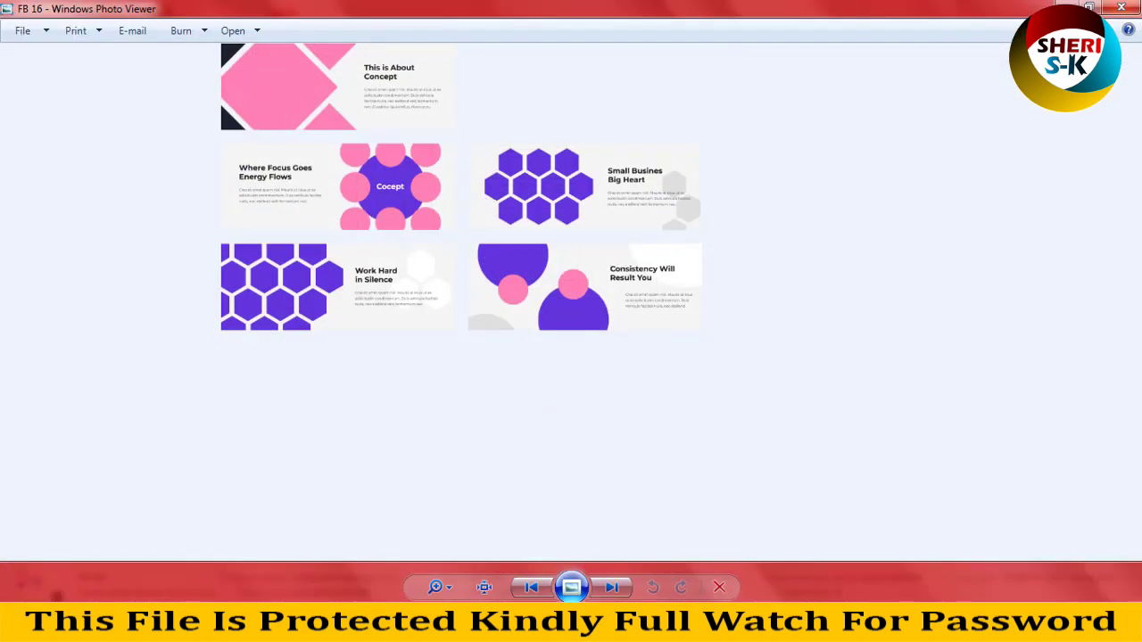
left_click(611, 588)
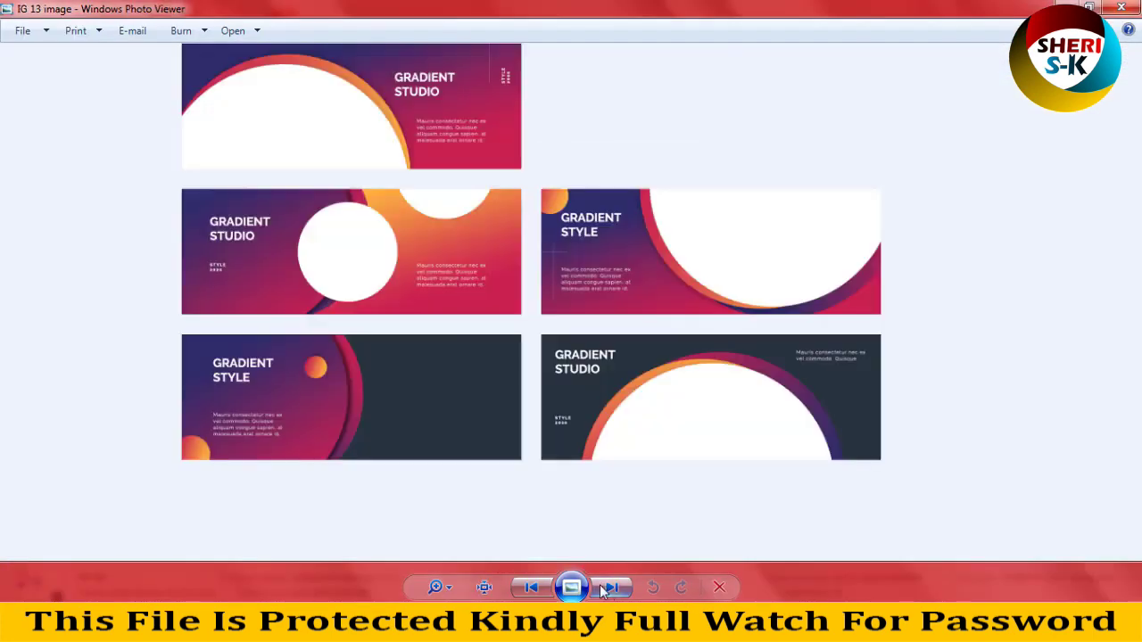
left_click(1122, 9)
left_click(383, 407)
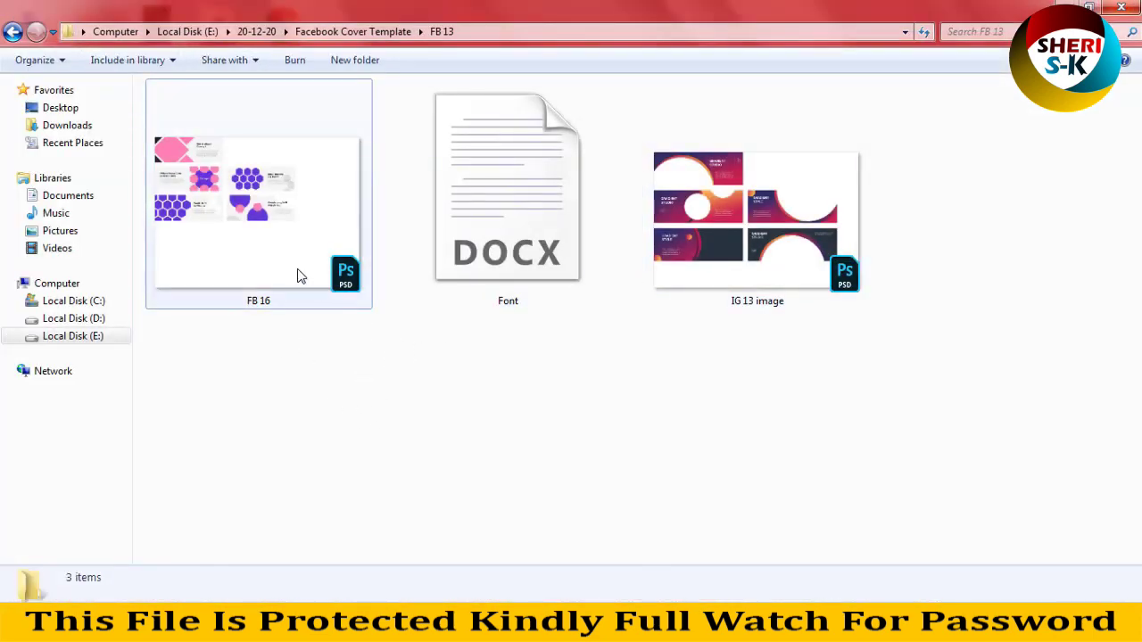
- Open FB 16 in Photoshop at 50% zoom, with Artboards 2–5 in view and Ellipse 1 selected
left_click_drag(226, 229, 318, 216)
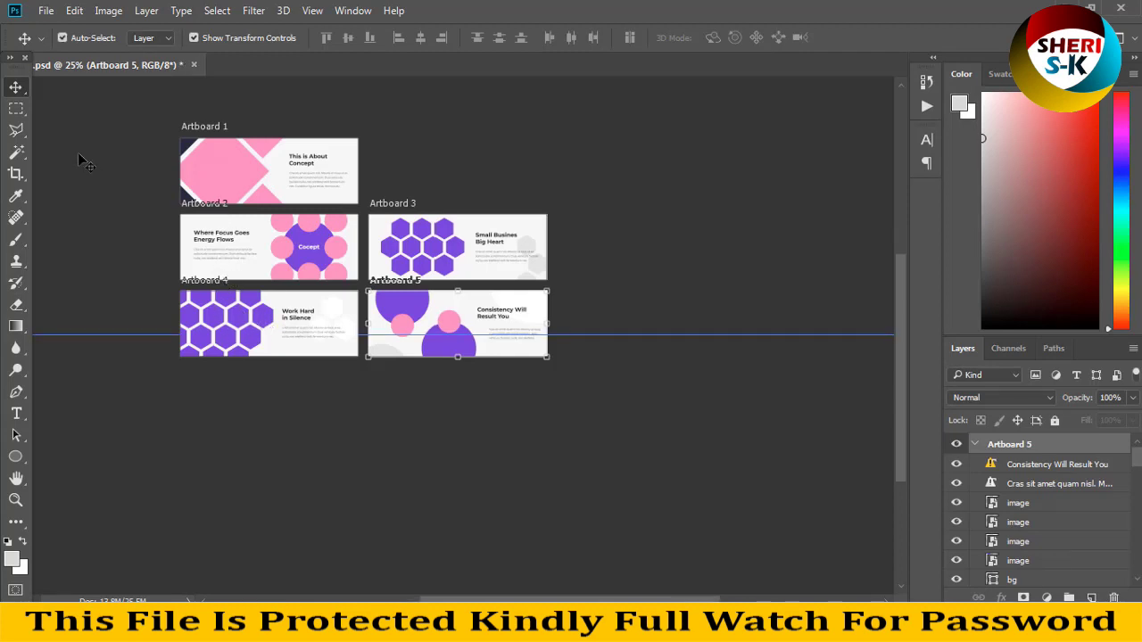
key("ctrl+plus")
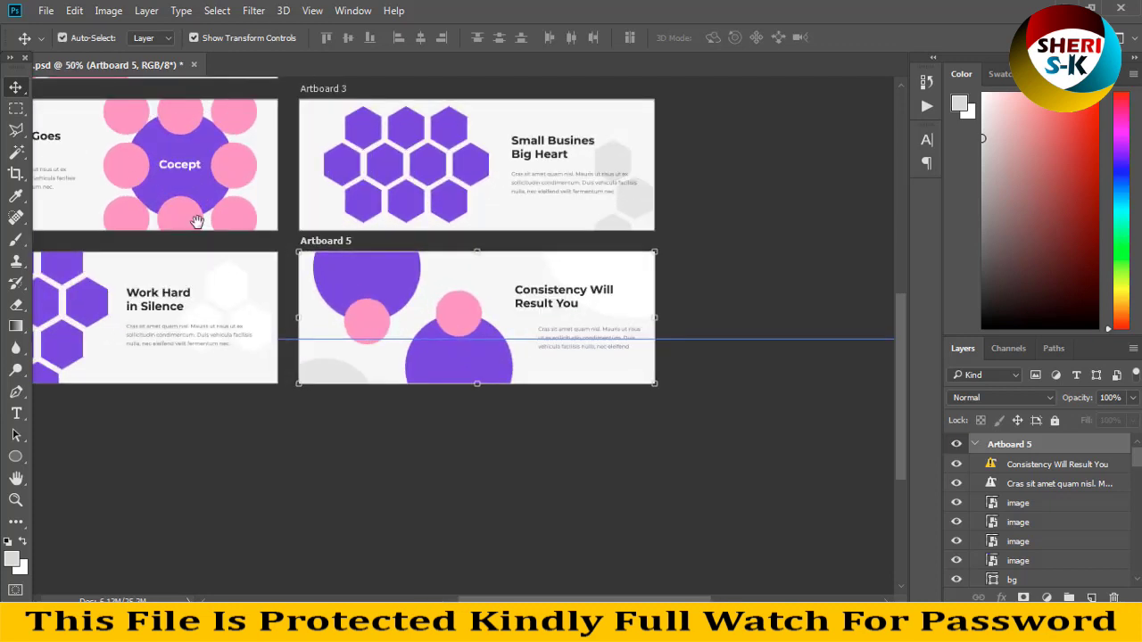
left_click_drag(197, 221, 402, 311)
left_click(264, 242)
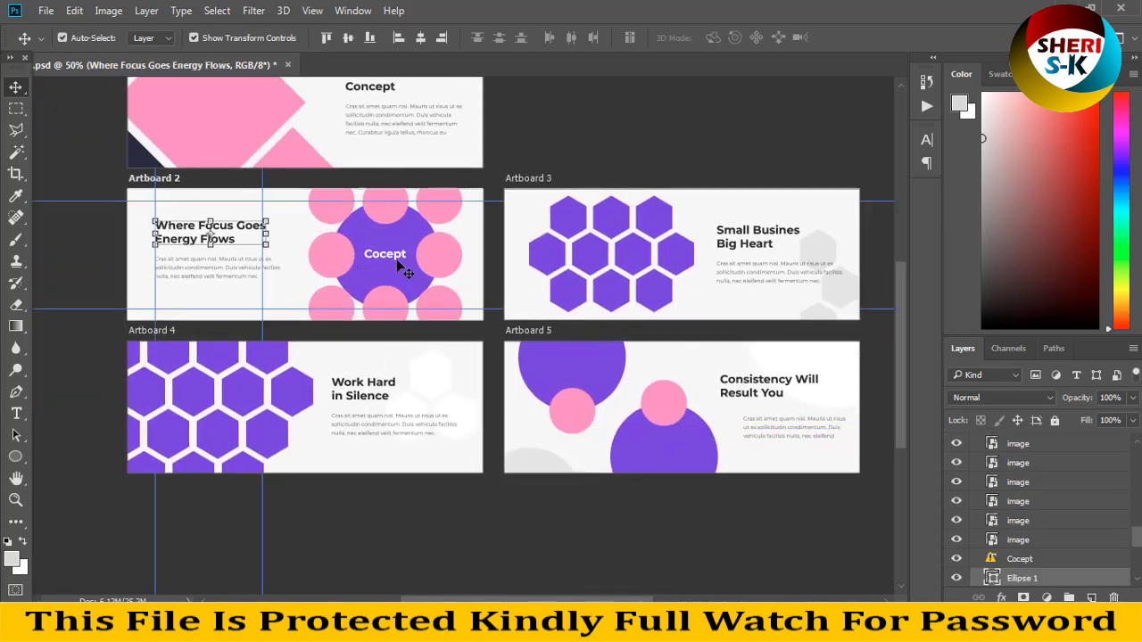
left_click(397, 260)
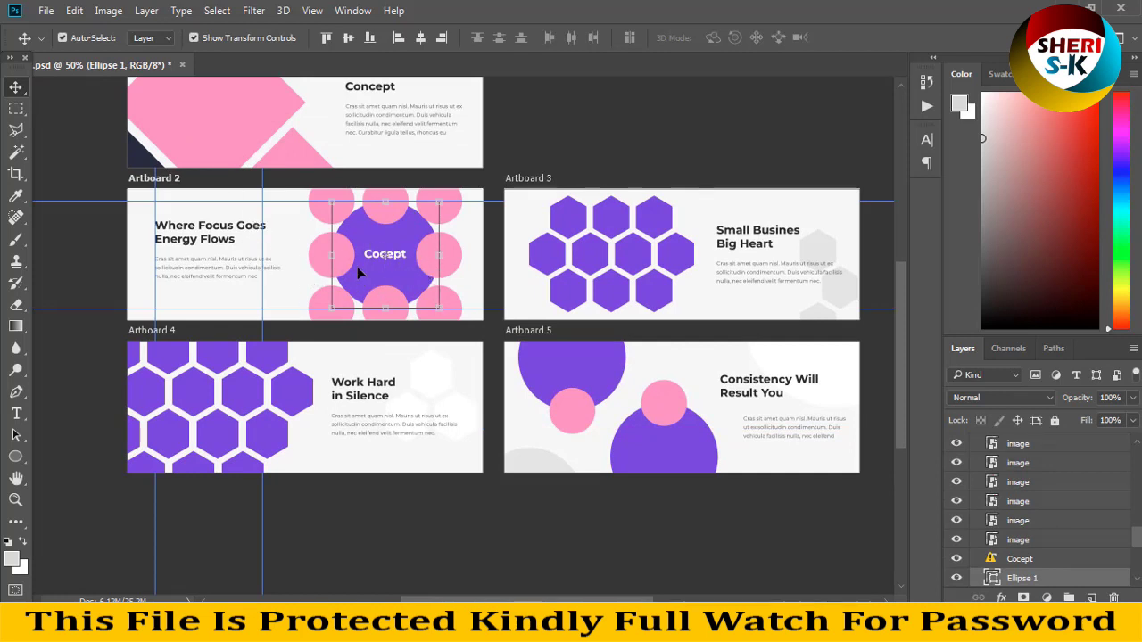
left_click(42, 11)
- Open the photo of the woman at a laptop in its own floating window
left_click(75, 49)
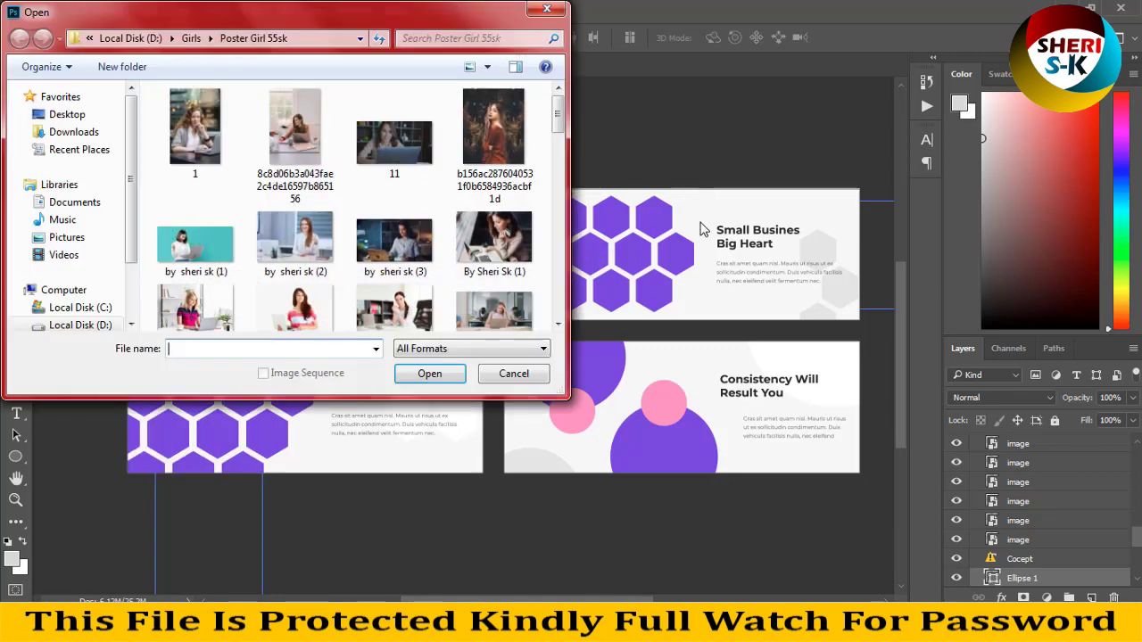
left_click_drag(423, 27, 800, 48)
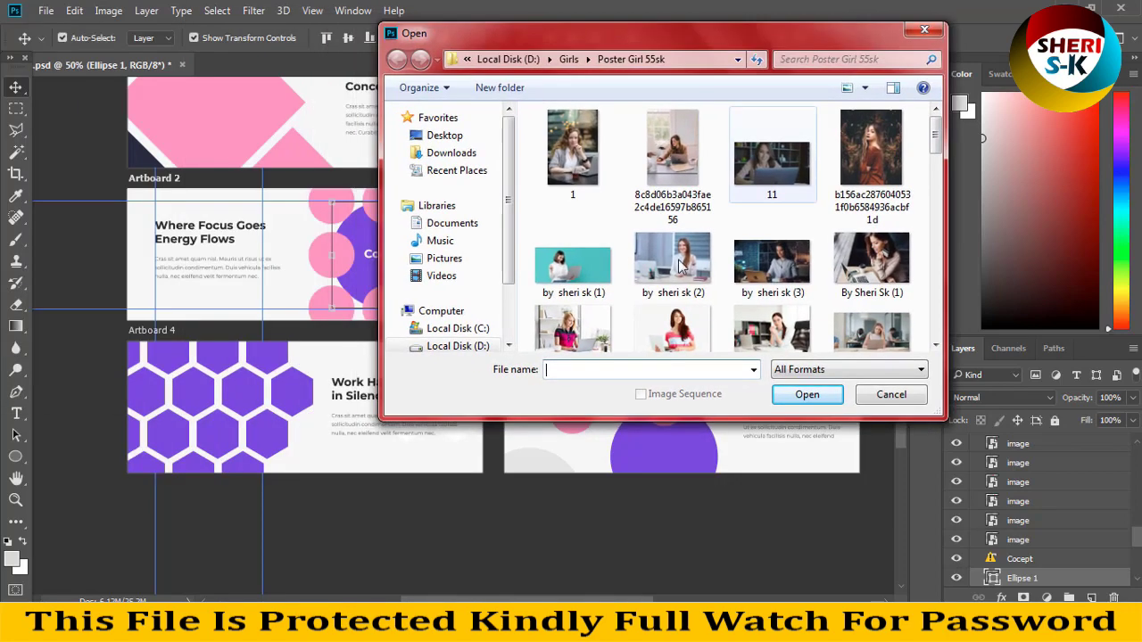
scroll(650, 296, "down", 5)
scroll(625, 286, "down", 2)
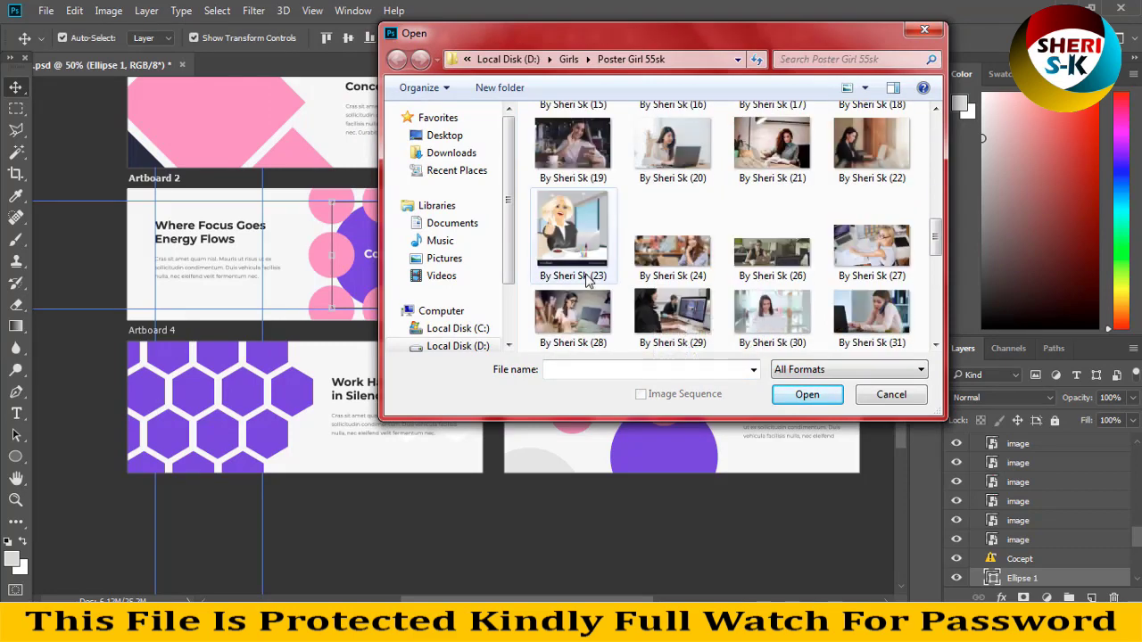
double_click(605, 321)
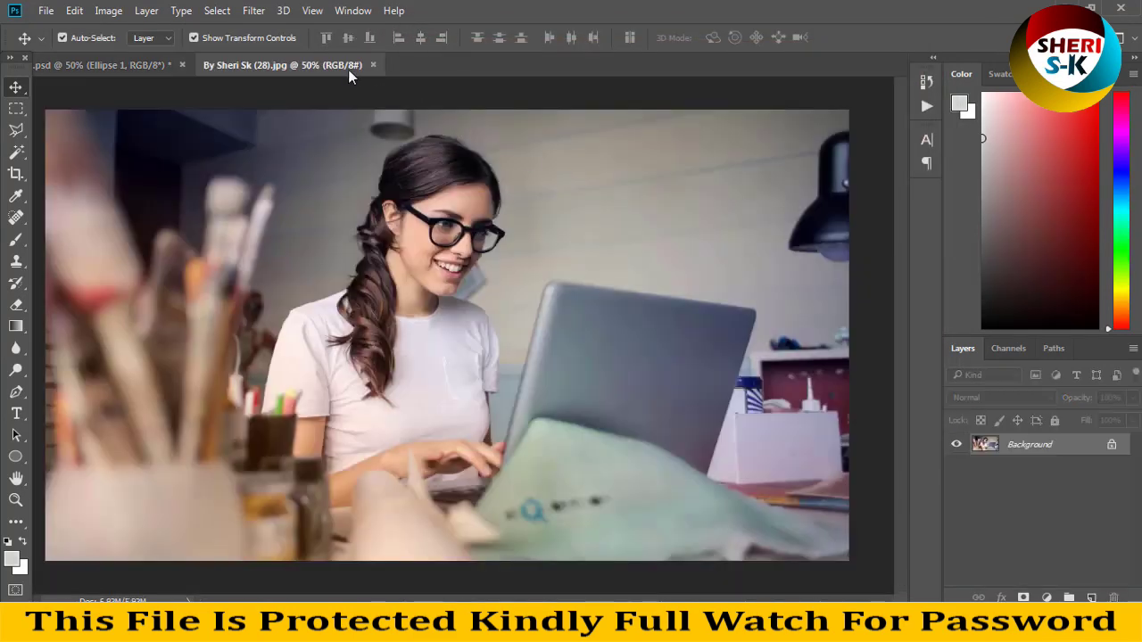
left_click_drag(349, 71, 540, 80)
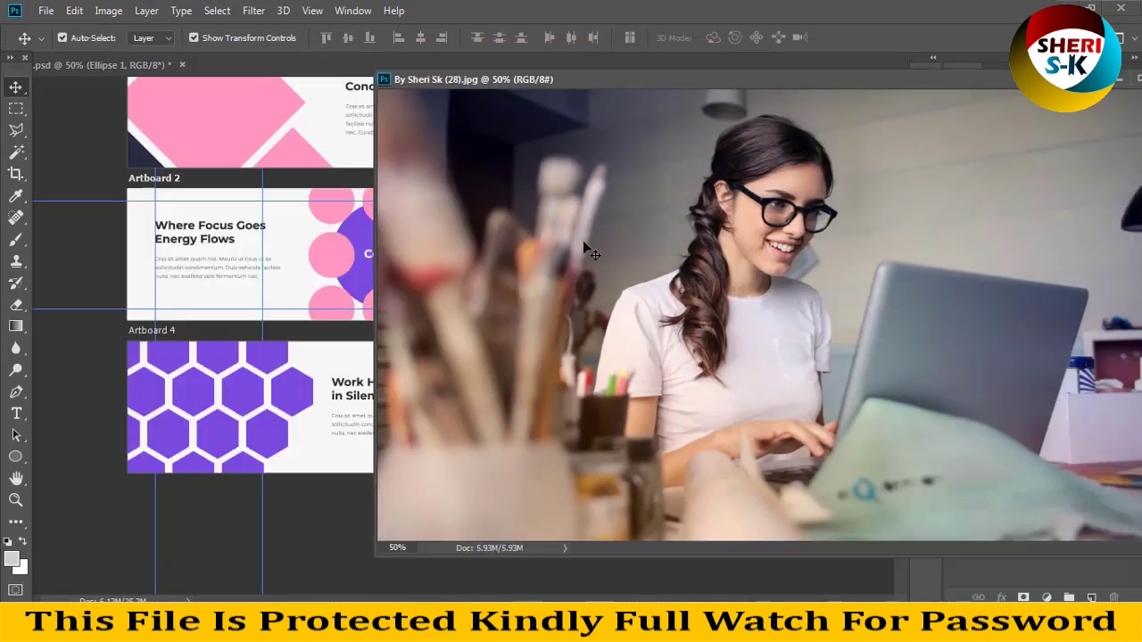
left_click_drag(326, 232, 328, 232)
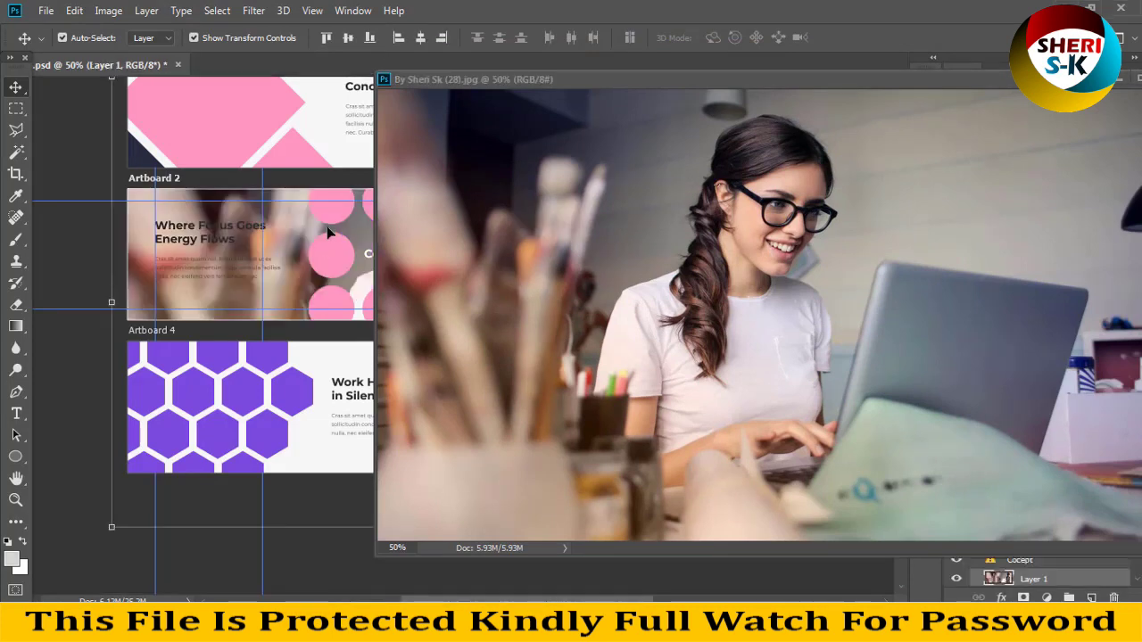
key("ctrl+z")
- Resize the laptop photo to 300 px wide (300 × 169) and drag it onto Artboard 2
right_click(518, 75)
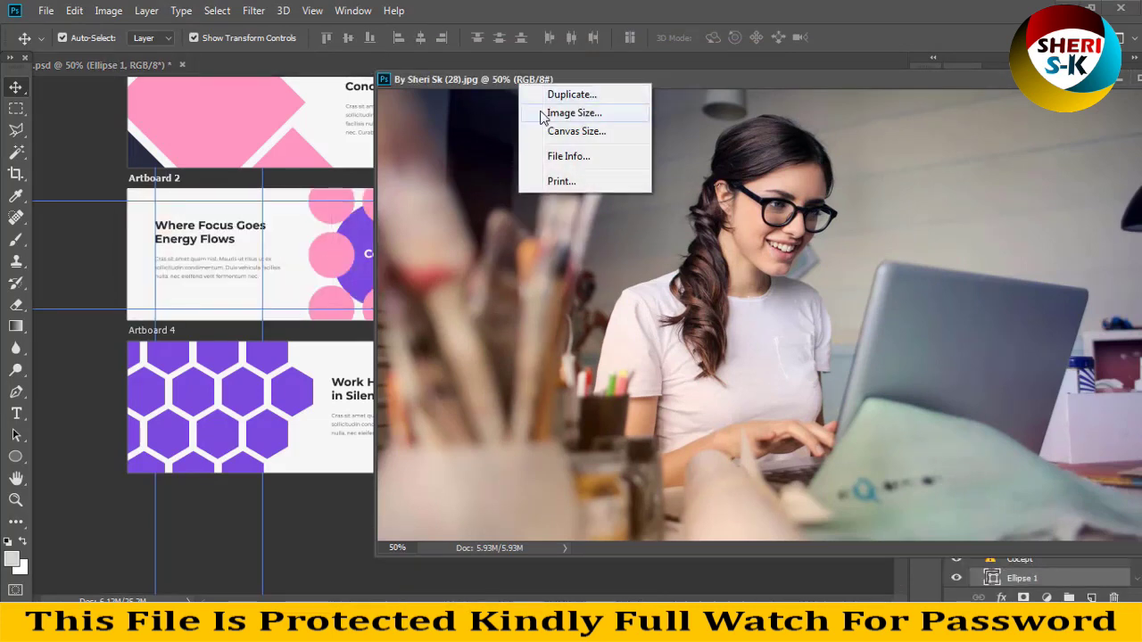
left_click(540, 111)
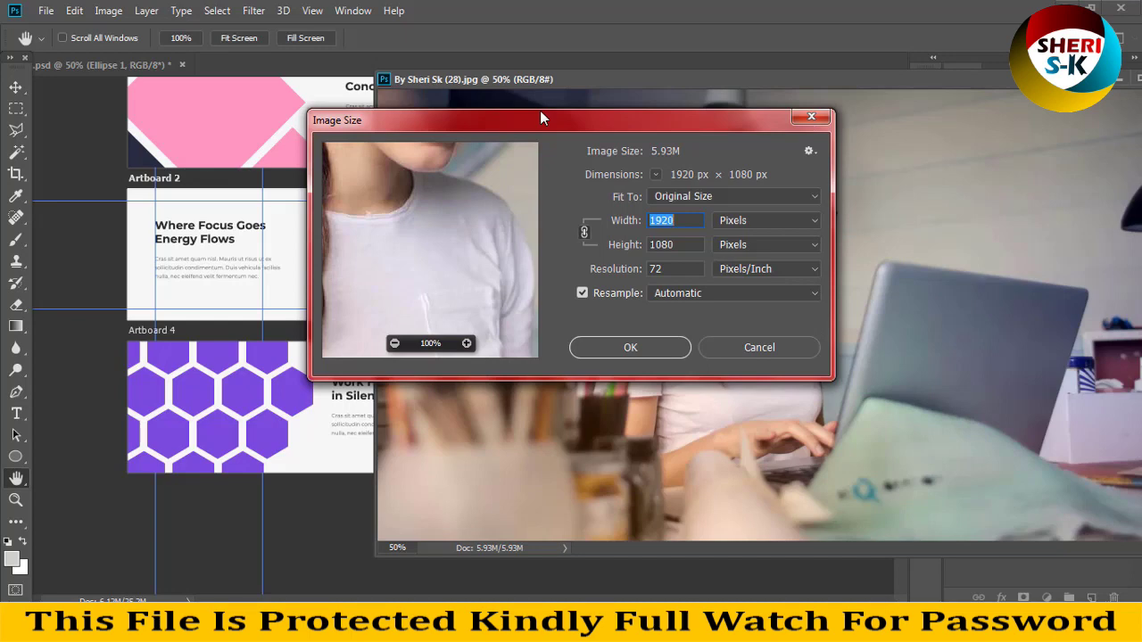
type("300")
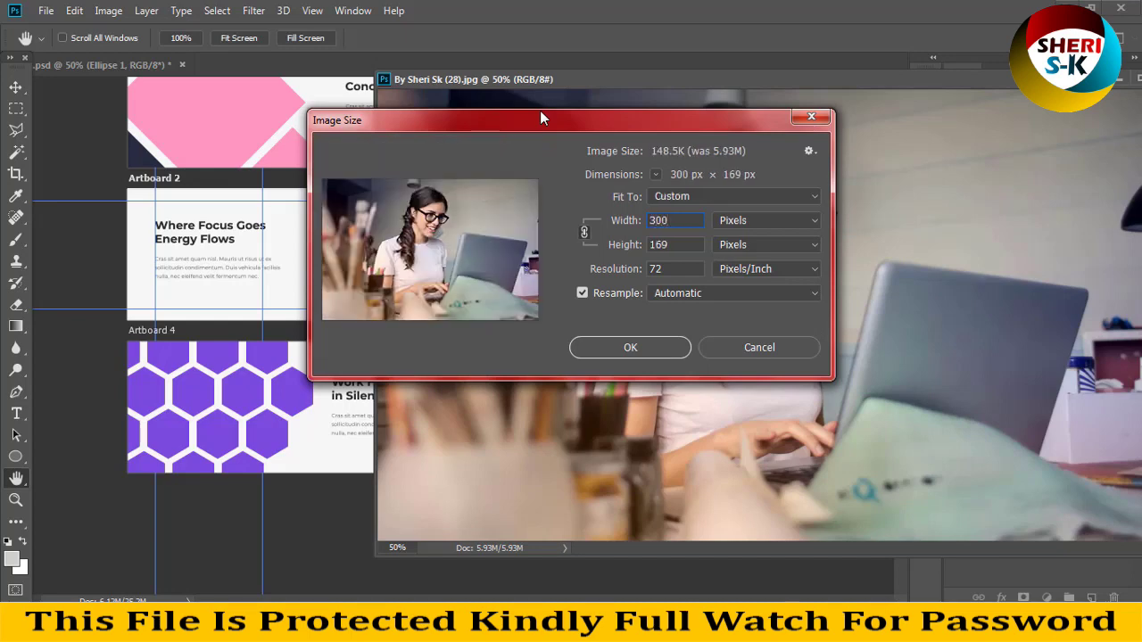
key("Return")
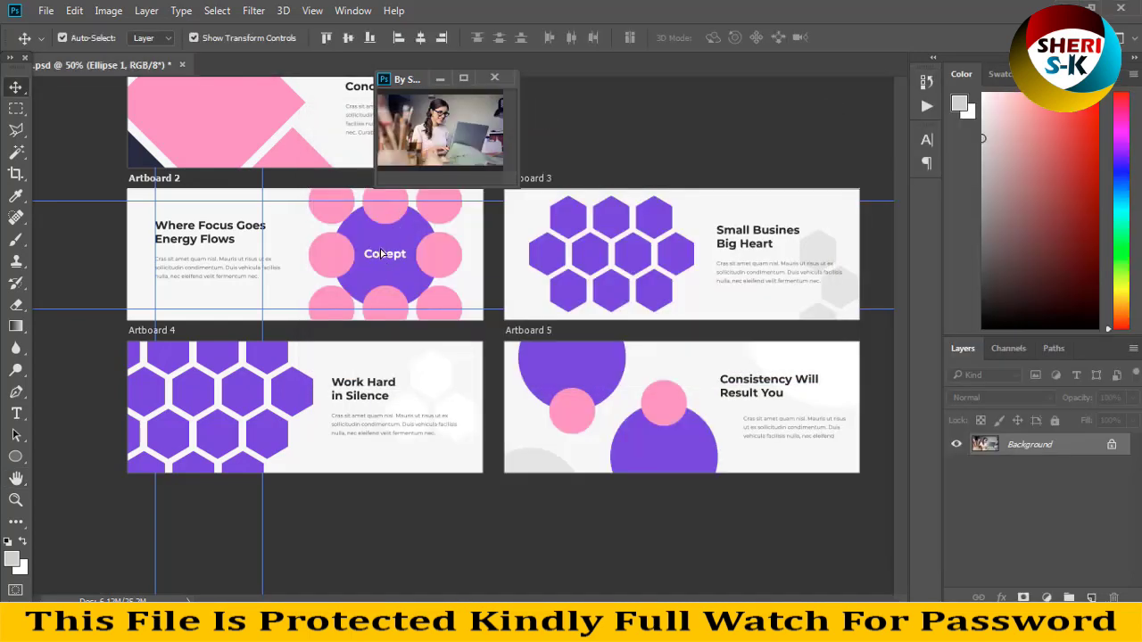
left_click_drag(382, 255, 390, 253)
- Scale the laptop photo up so it covers the purple circle
left_click_drag(439, 217, 485, 191)
left_click_drag(312, 293, 288, 306)
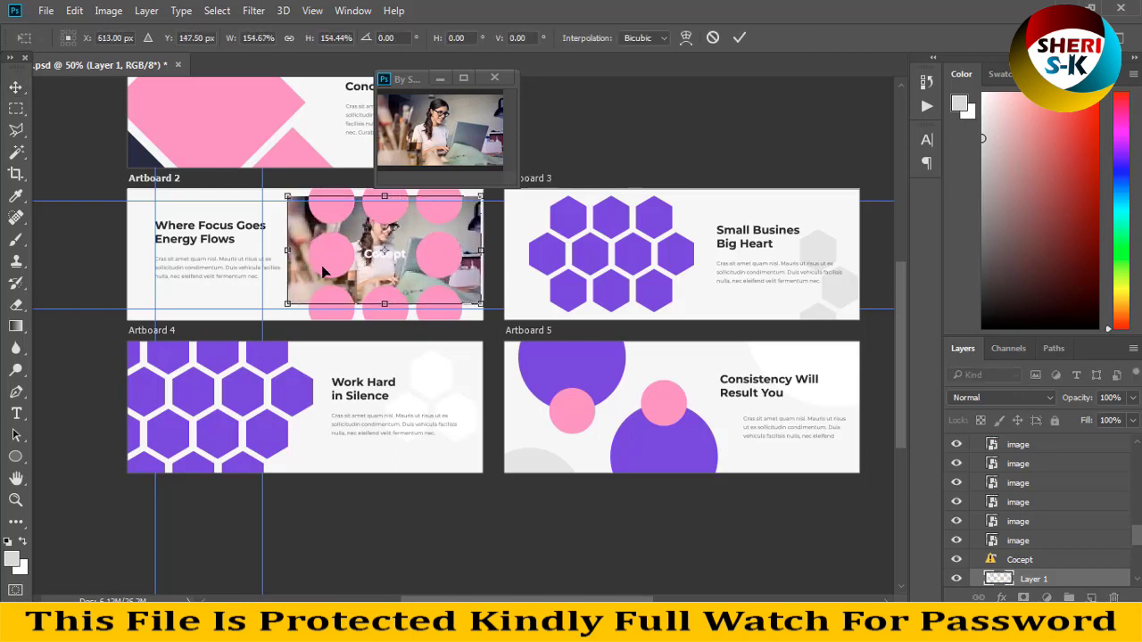
left_click_drag(398, 243, 404, 249)
key("Return")
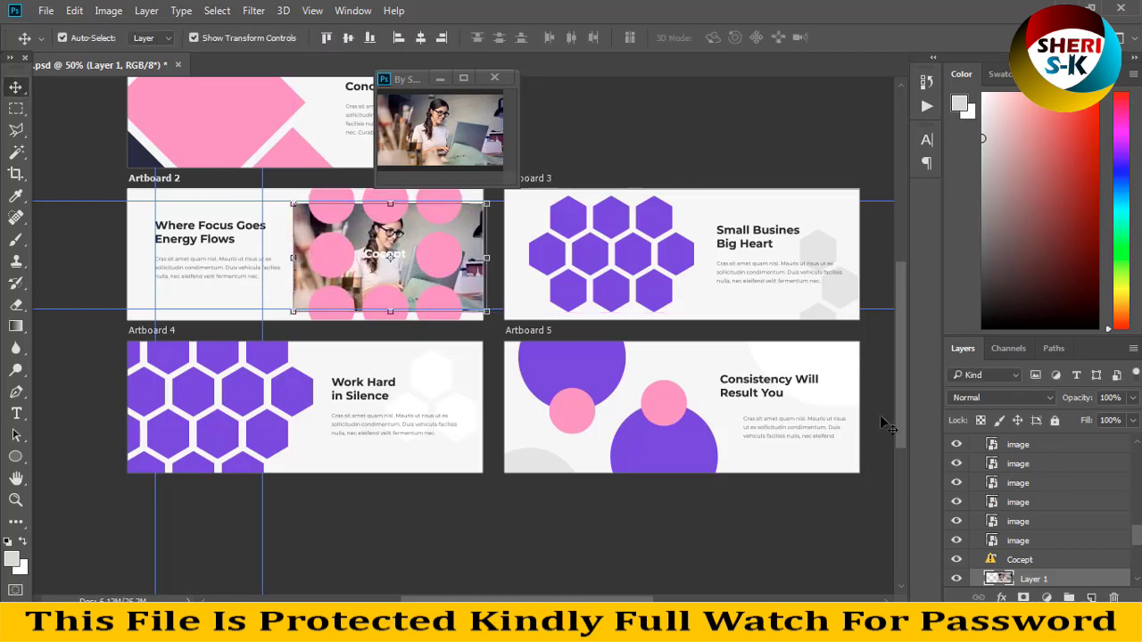
- Clip Layer 1 to Ellipse 1 so the photo shows only inside the circle
scroll(1001, 522, "down", 2)
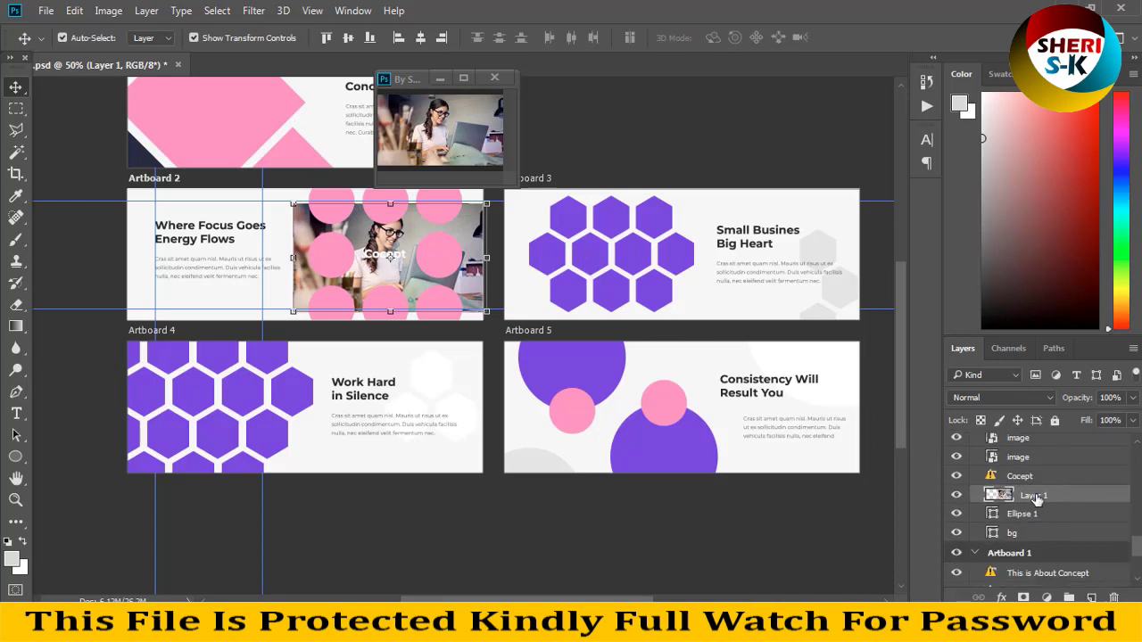
right_click(1036, 500)
left_click(791, 384)
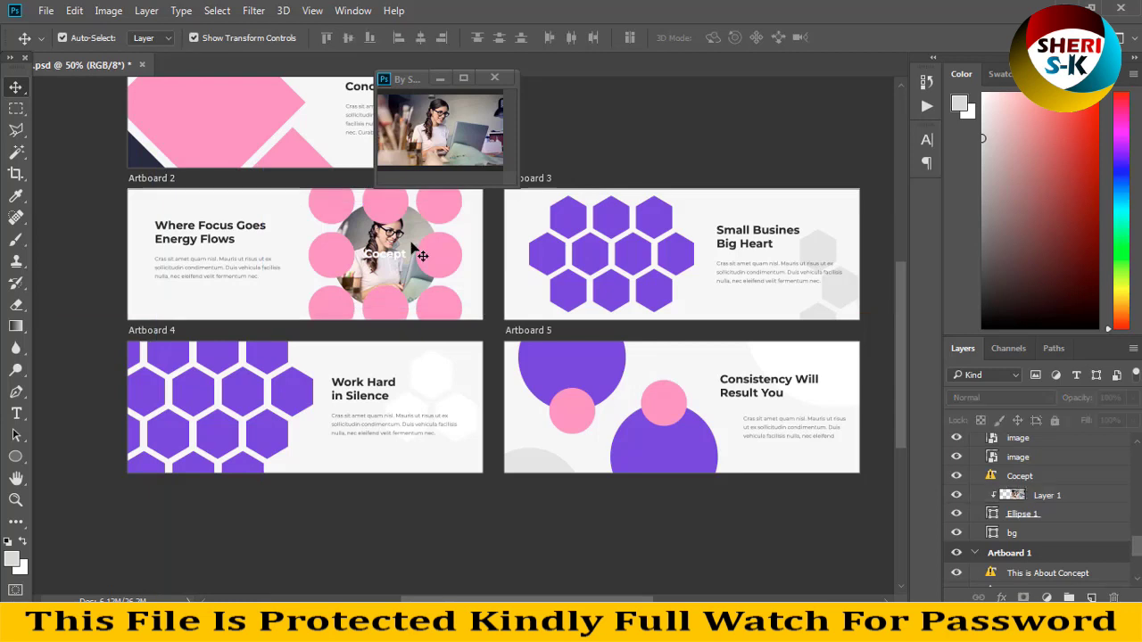
left_click(280, 273)
left_click(288, 236)
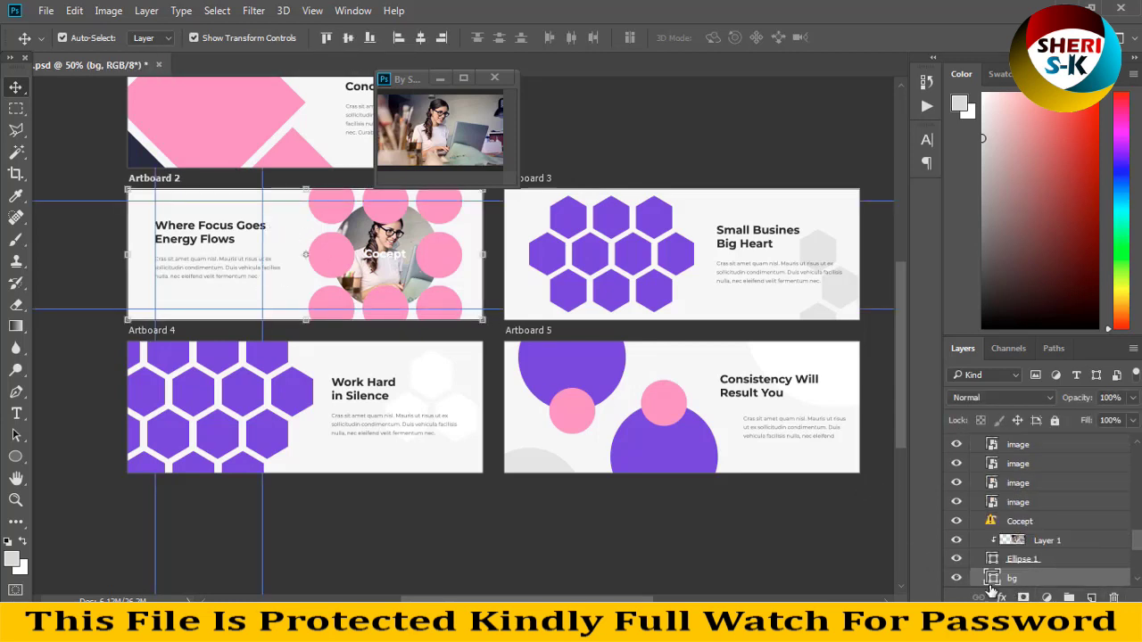
- Preview light-blue and teal-blue gradient overlays on Artboard 2's background, then cancel the effect
left_click(1000, 598)
left_click(1035, 528)
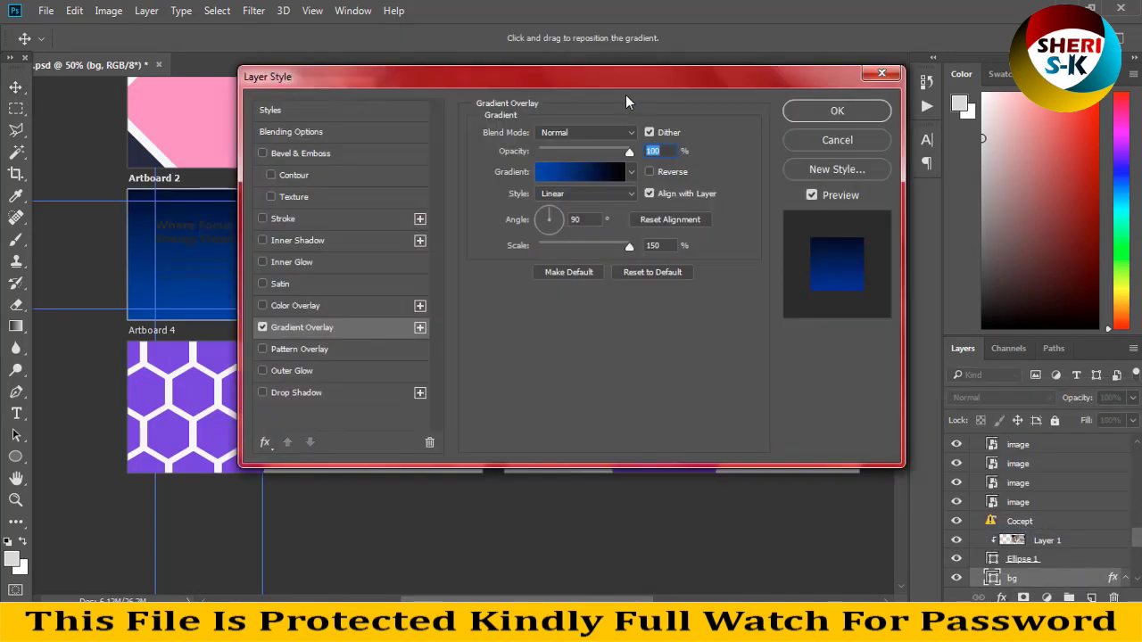
left_click_drag(624, 84, 1012, 129)
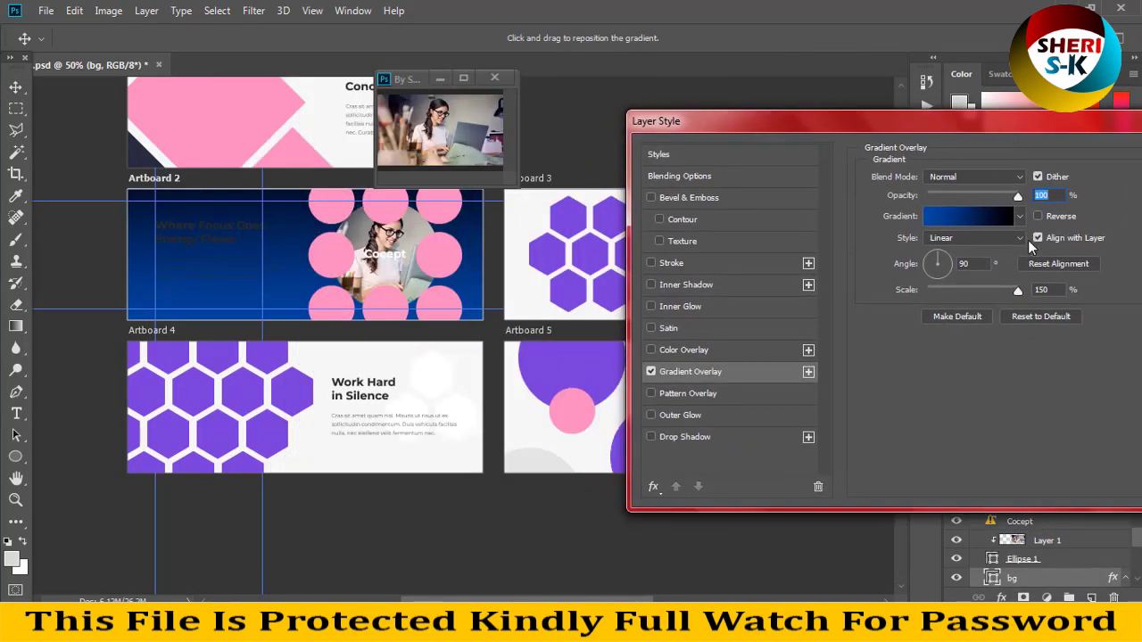
left_click(1019, 216)
left_click(827, 250)
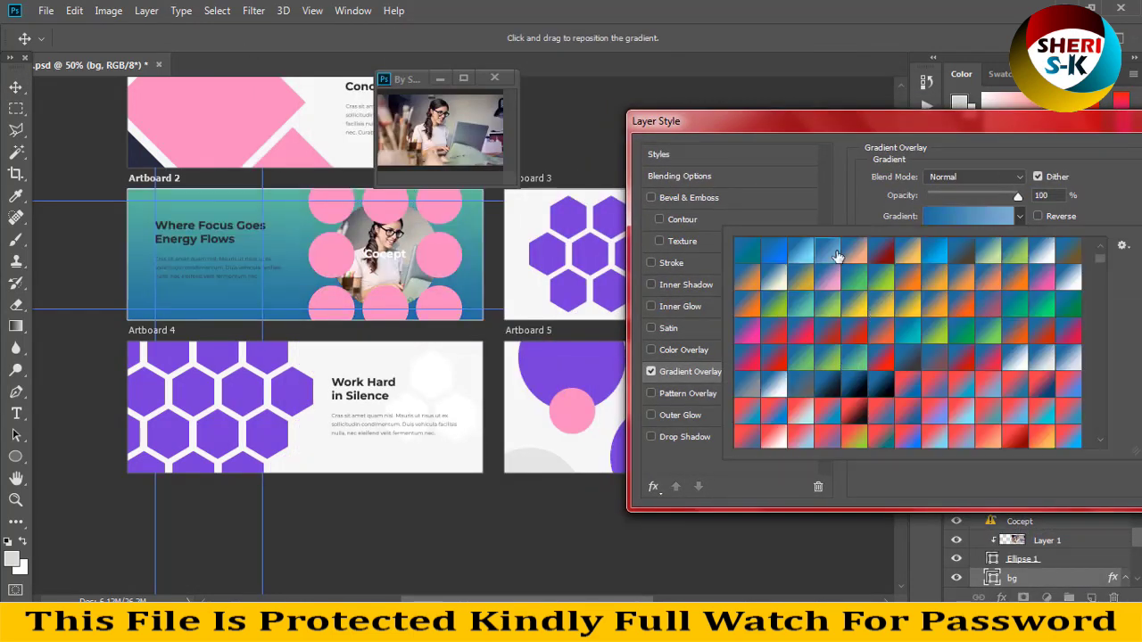
left_click(746, 251)
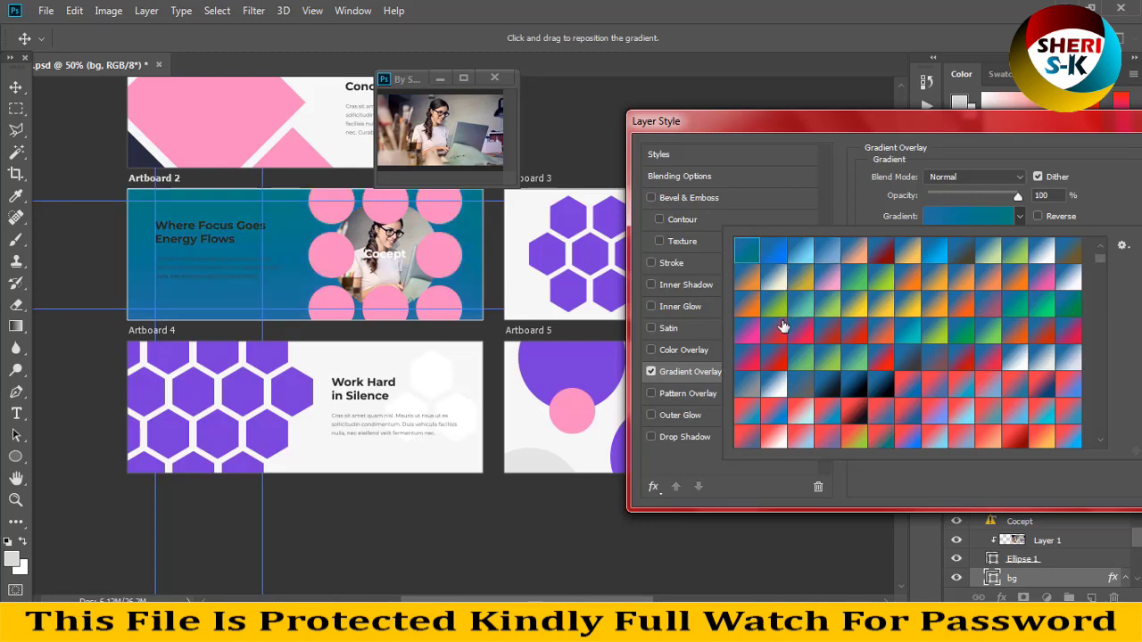
left_click(1014, 119)
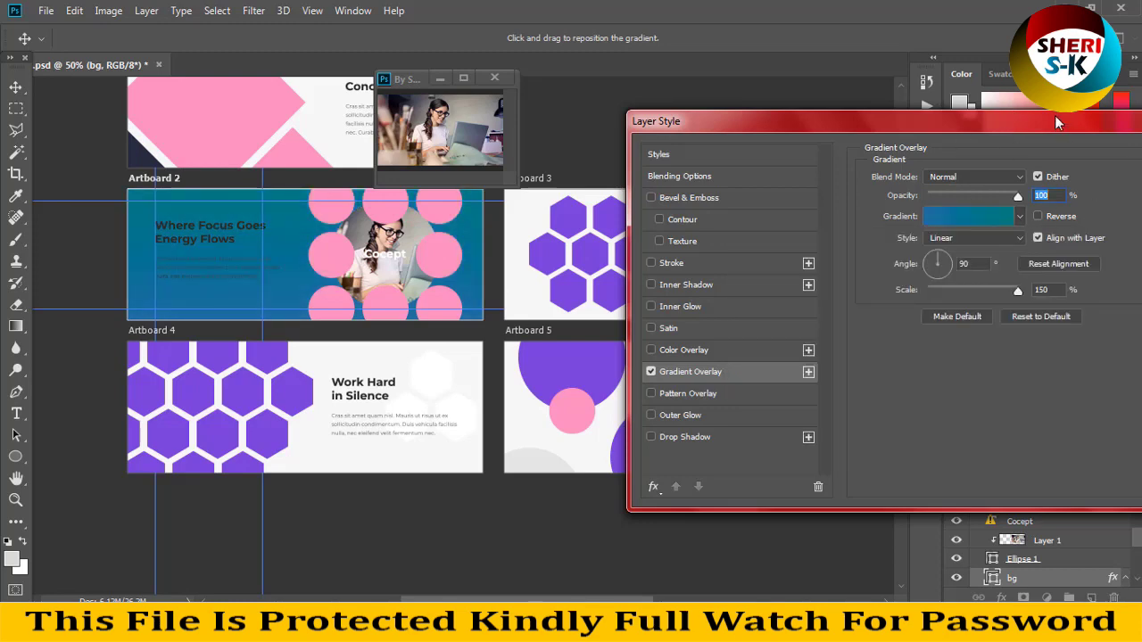
left_click_drag(1054, 122, 723, 131)
left_click(842, 198)
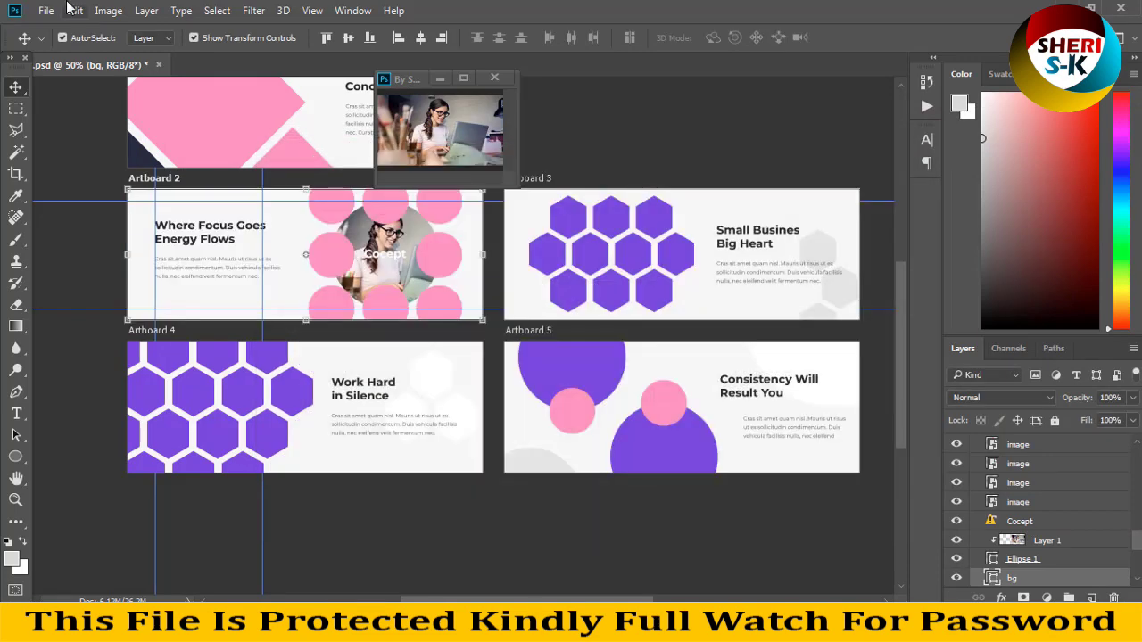
left_click(53, 13)
- Open the credit-card photo, drop it onto Artboard 2, and shift it right
left_click(63, 44)
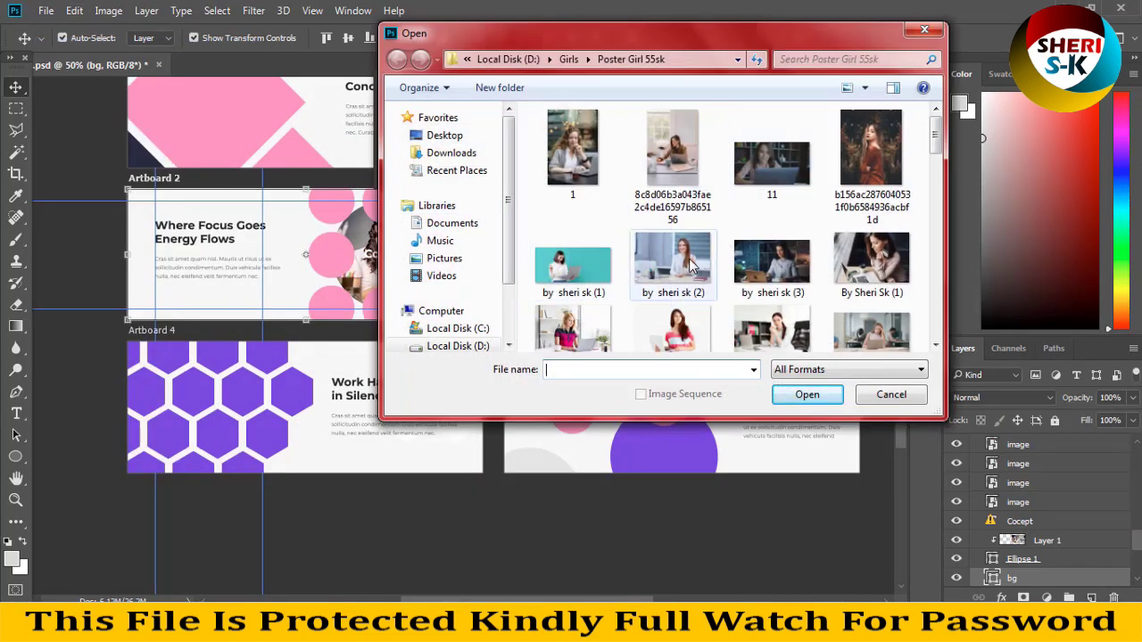
double_click(870, 259)
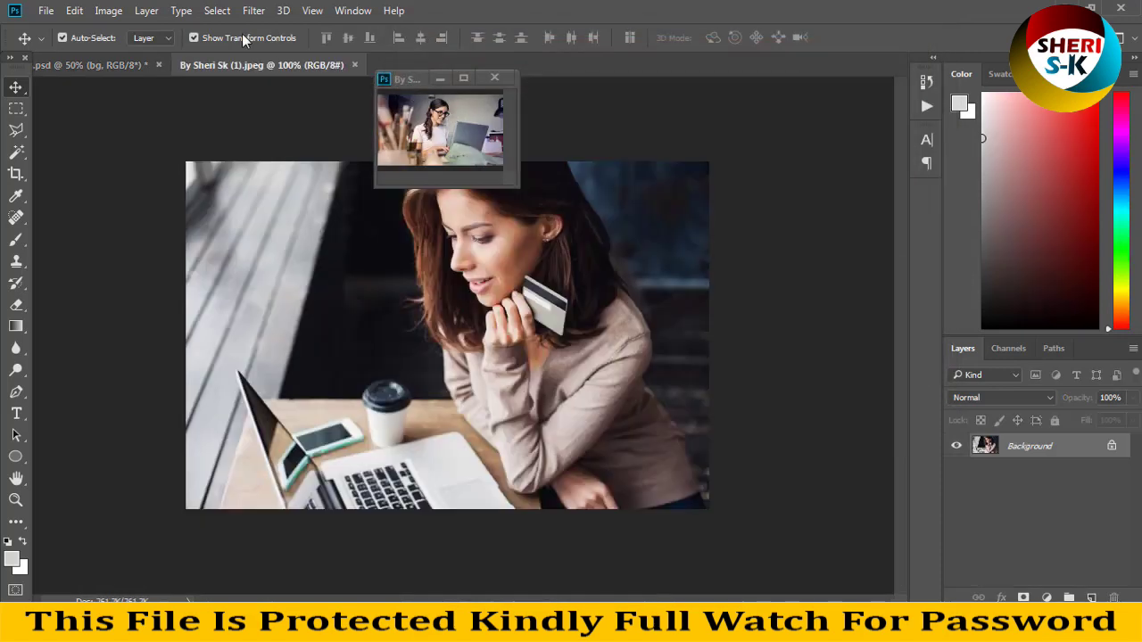
left_click_drag(412, 149, 414, 152)
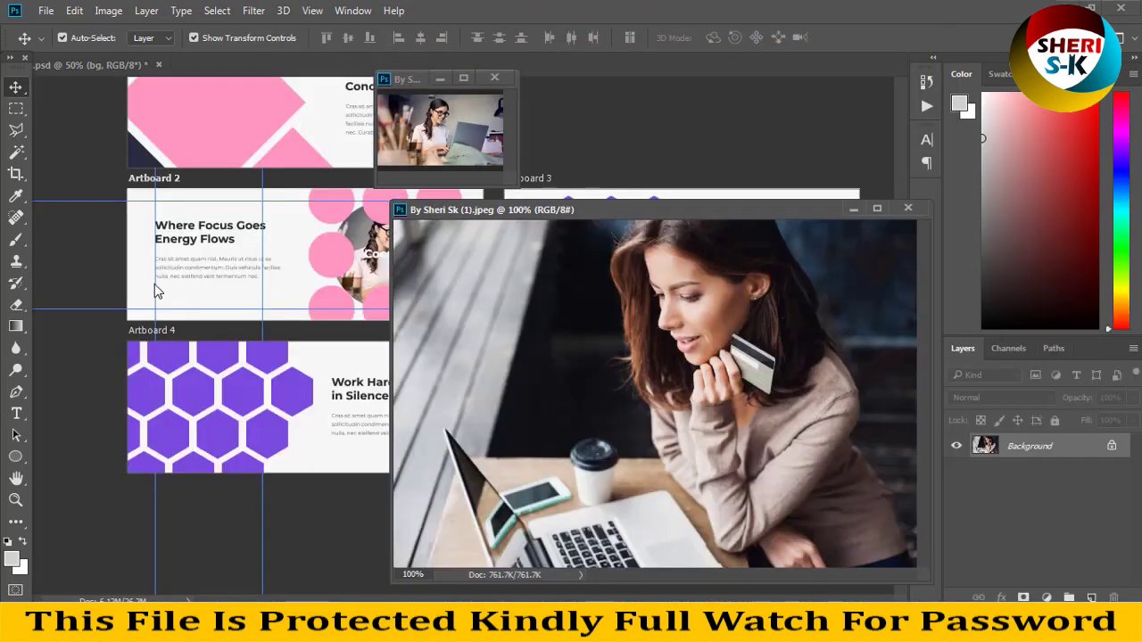
left_click(140, 265)
left_click_drag(466, 332, 221, 264)
left_click_drag(506, 312, 116, 223)
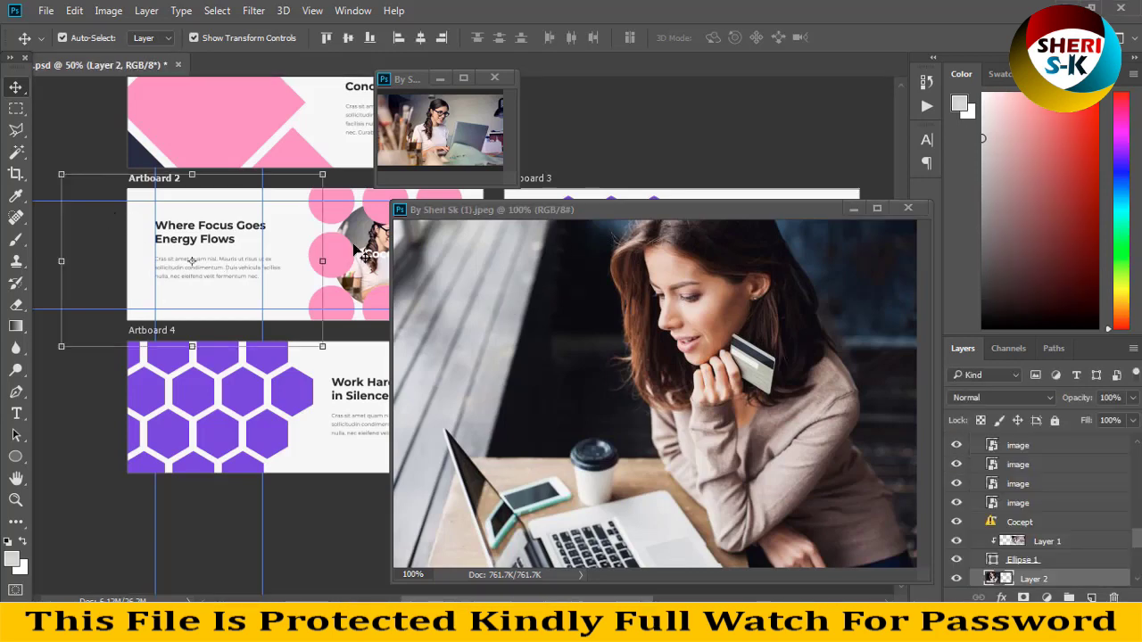
left_click(854, 209)
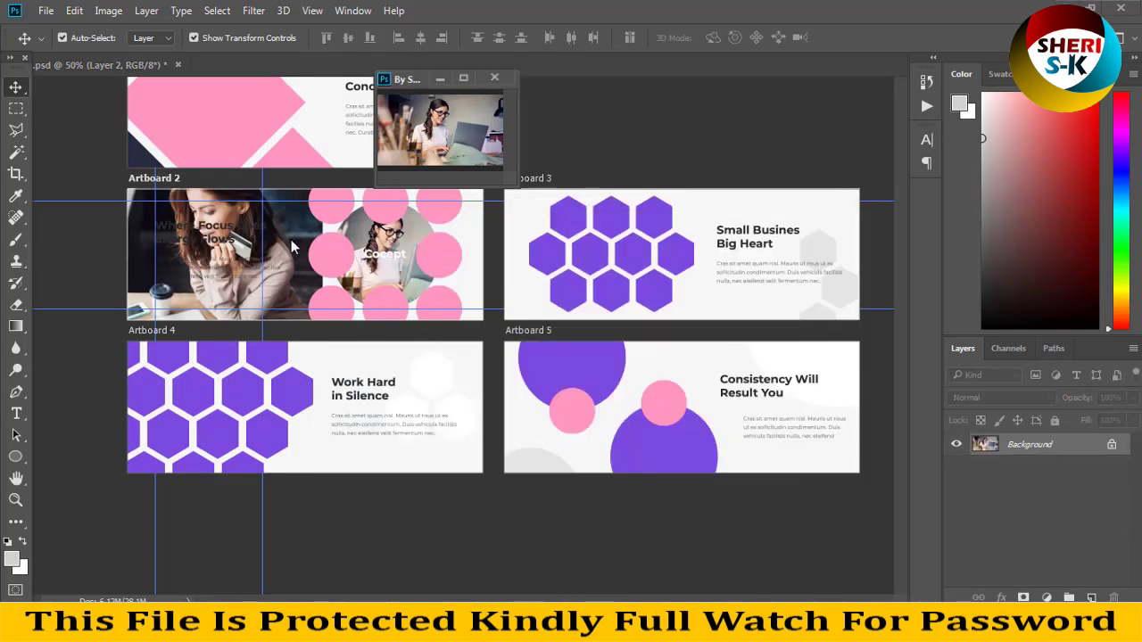
left_click_drag(242, 249, 350, 234)
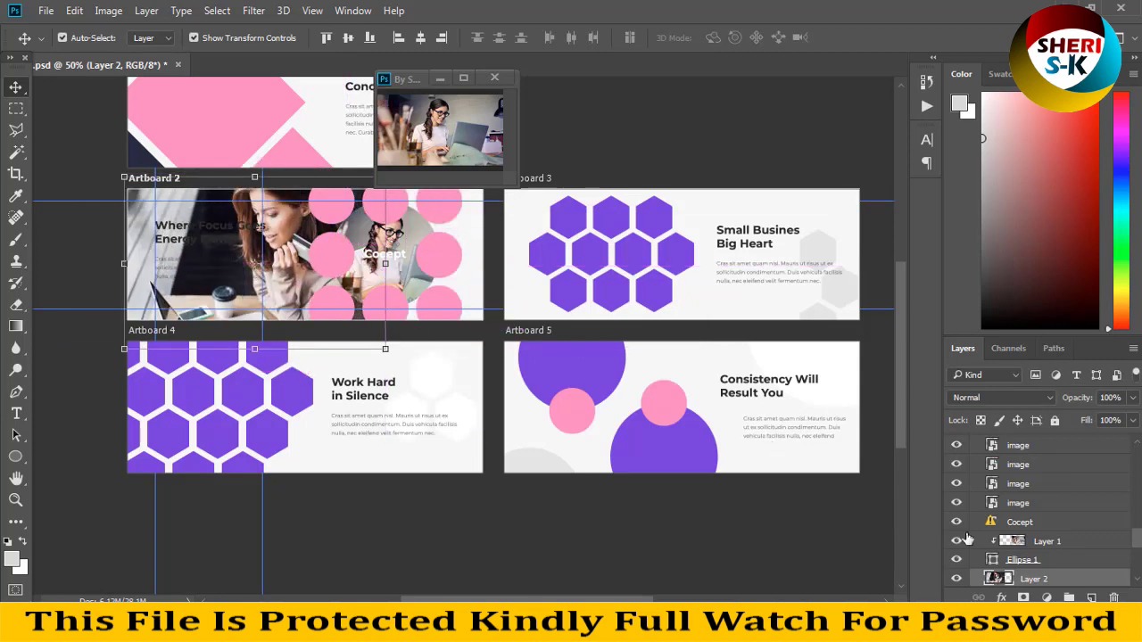
- Clip the credit-card photo to Artboard 2's background and set its opacity to 47%
scroll(1028, 588, "down", 1)
scroll(1028, 581, "down", 3)
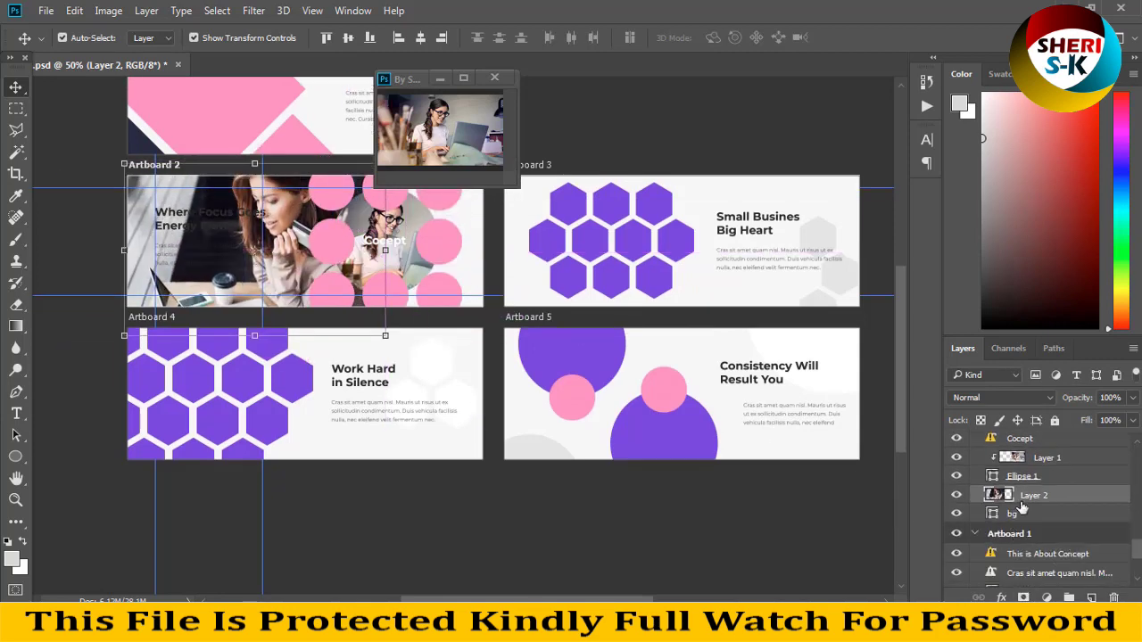
right_click(1017, 496)
left_click(740, 389)
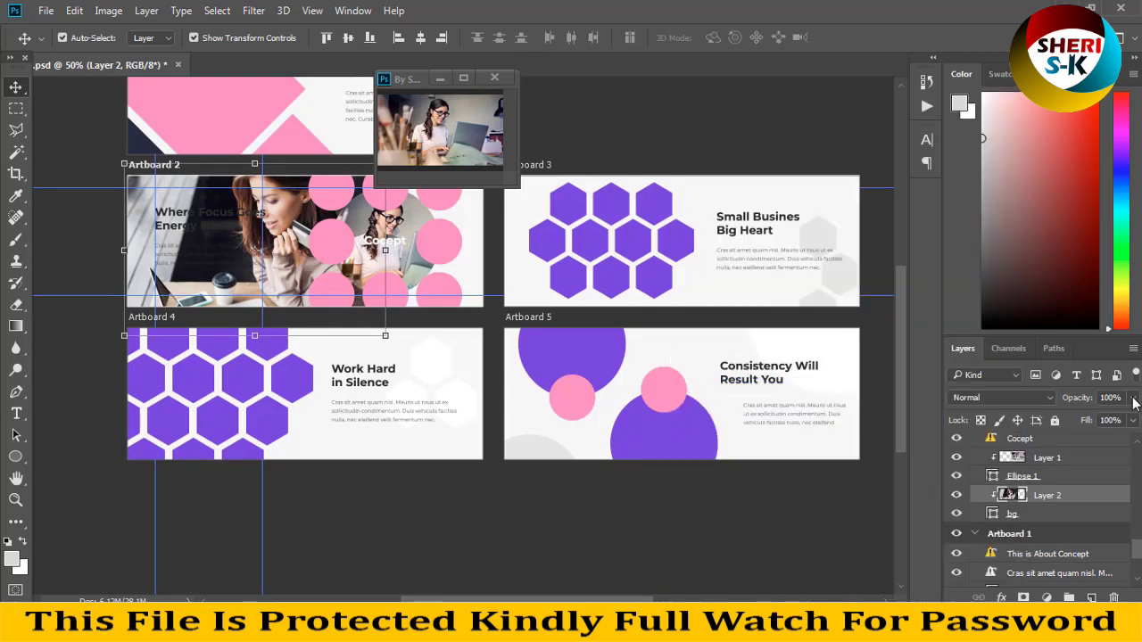
left_click(1133, 398)
left_click_drag(1092, 414, 1089, 416)
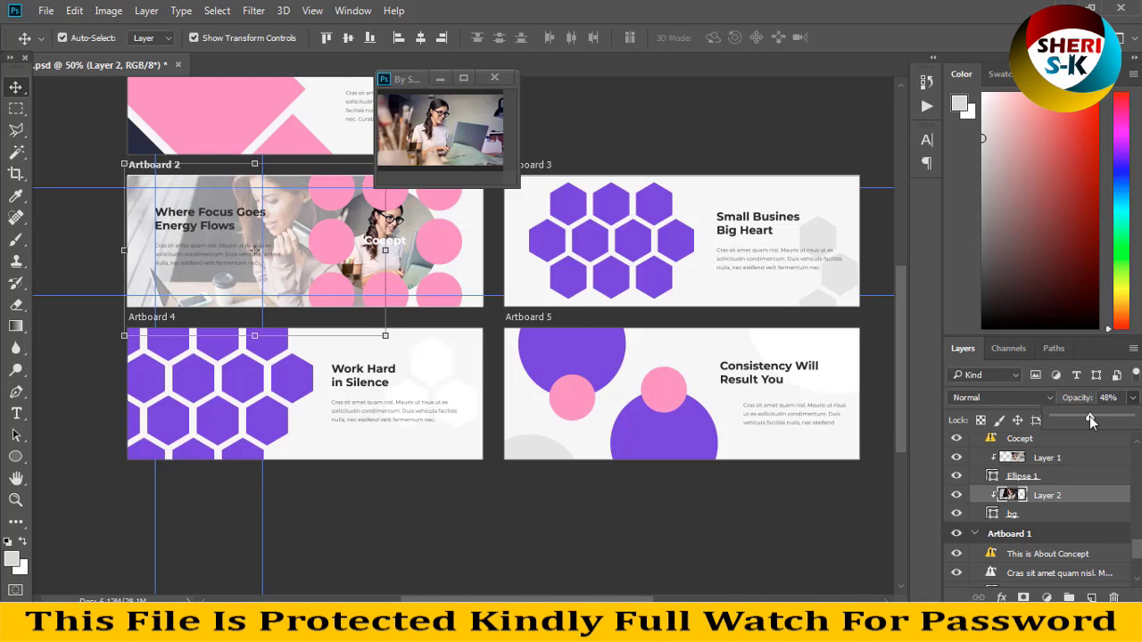
left_click(616, 112)
- Zoom to 100% on Artboard 2 and open the right pink circle's smart object
key("ctrl+plus")
key("ctrl+plus")
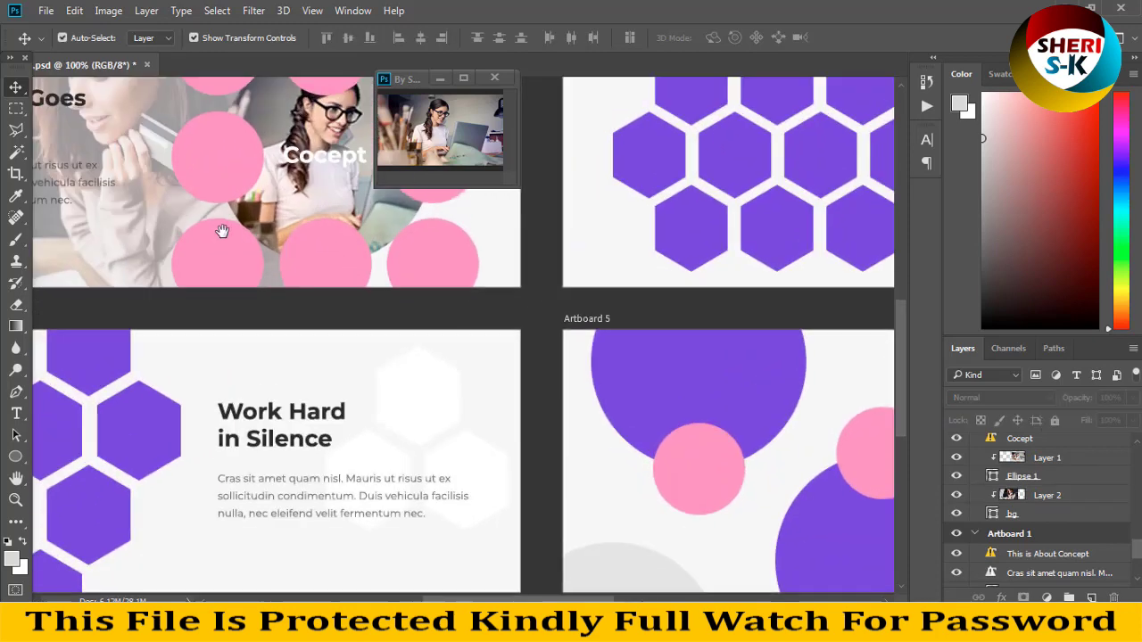
scroll(349, 311, "left", 3)
scroll(316, 272, "up", 2)
left_click_drag(315, 273, 472, 311)
left_click(299, 257)
left_click(334, 307)
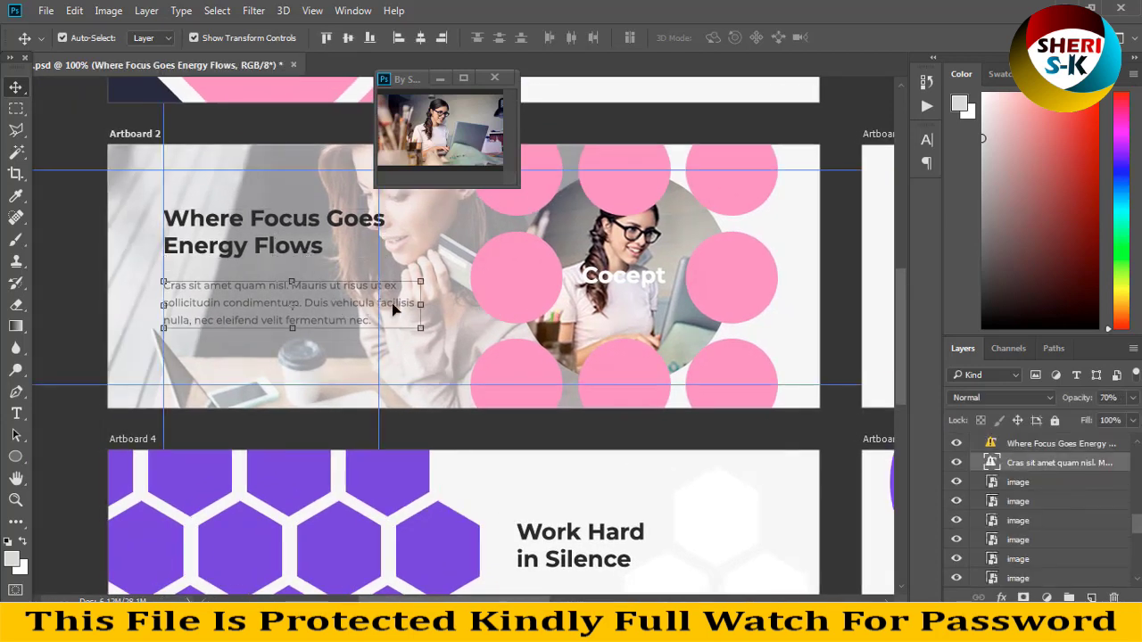
left_click(502, 268)
left_click(623, 174)
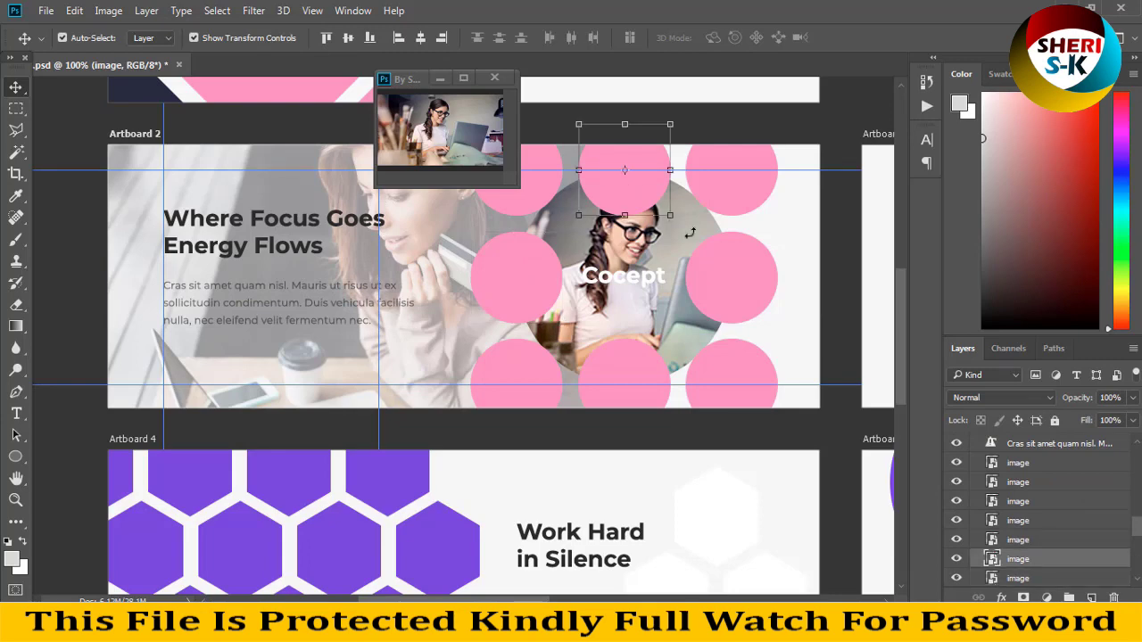
left_click(741, 307)
scroll(1065, 498, "up", 2)
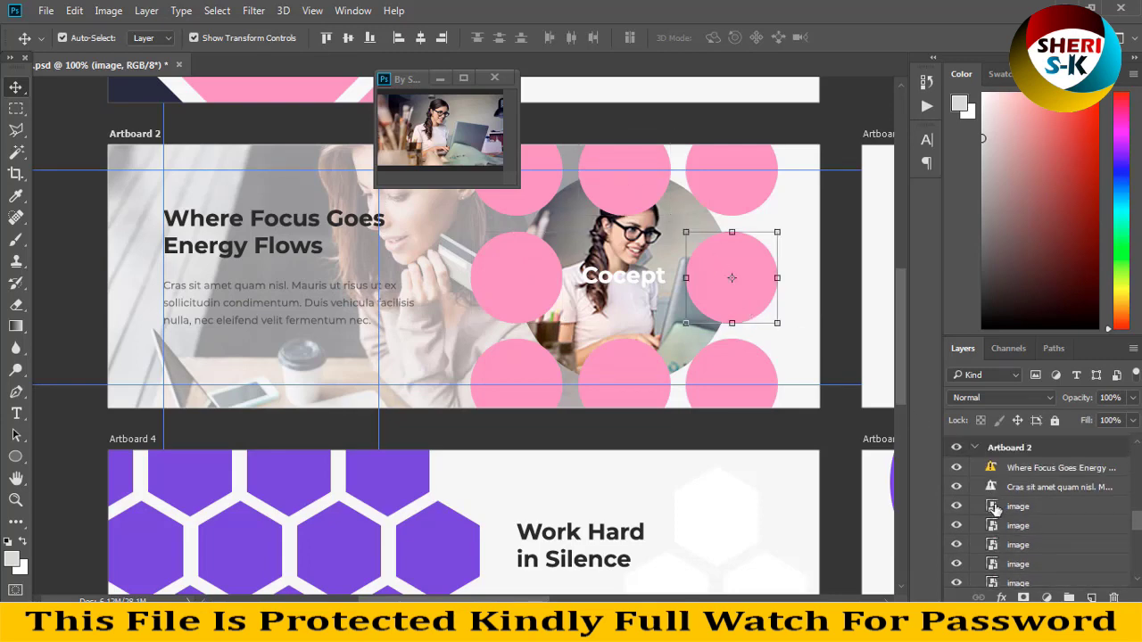
double_click(993, 508)
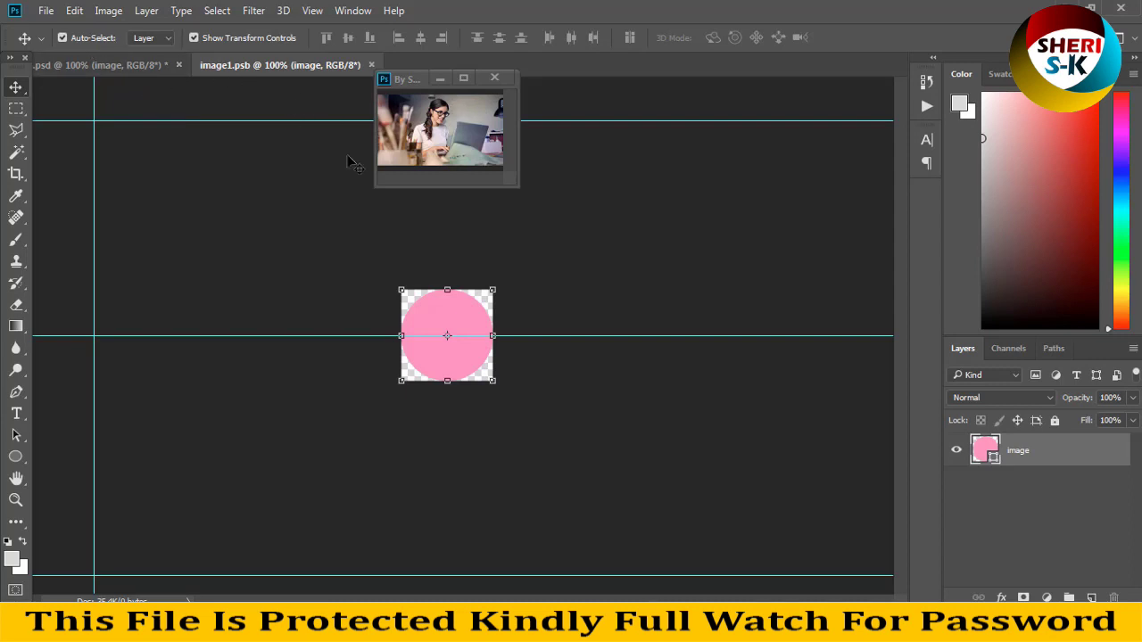
- Drag the woman-in-glasses photo into the smart object, clip it to the pink circle, and close the source photo unsaved
left_click(429, 132)
left_click_drag(451, 151, 463, 331)
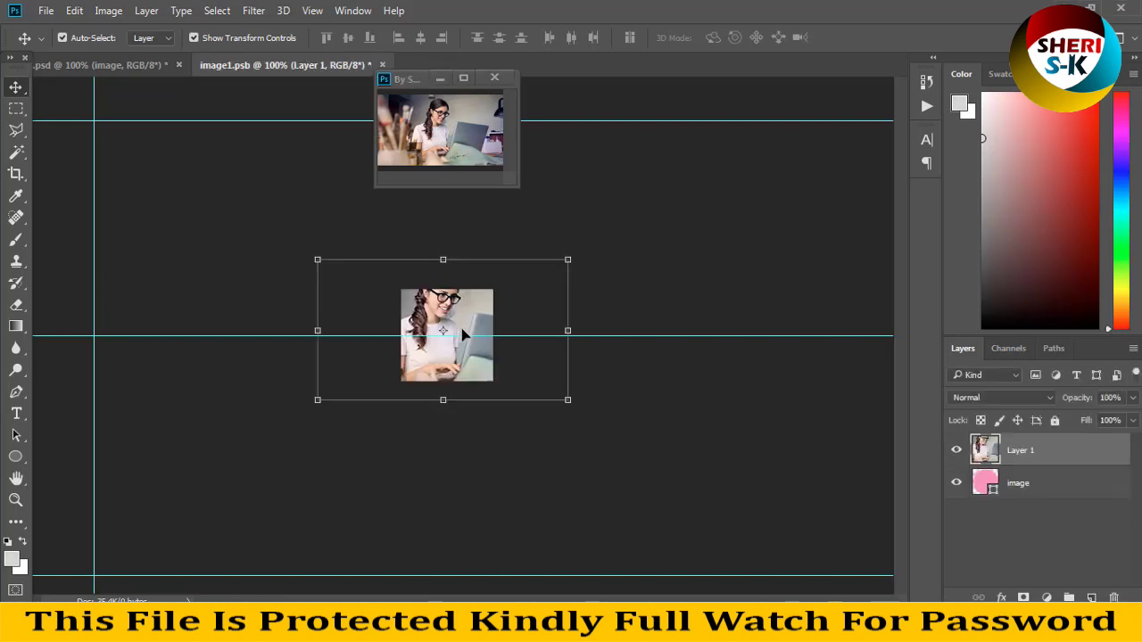
right_click(1004, 457)
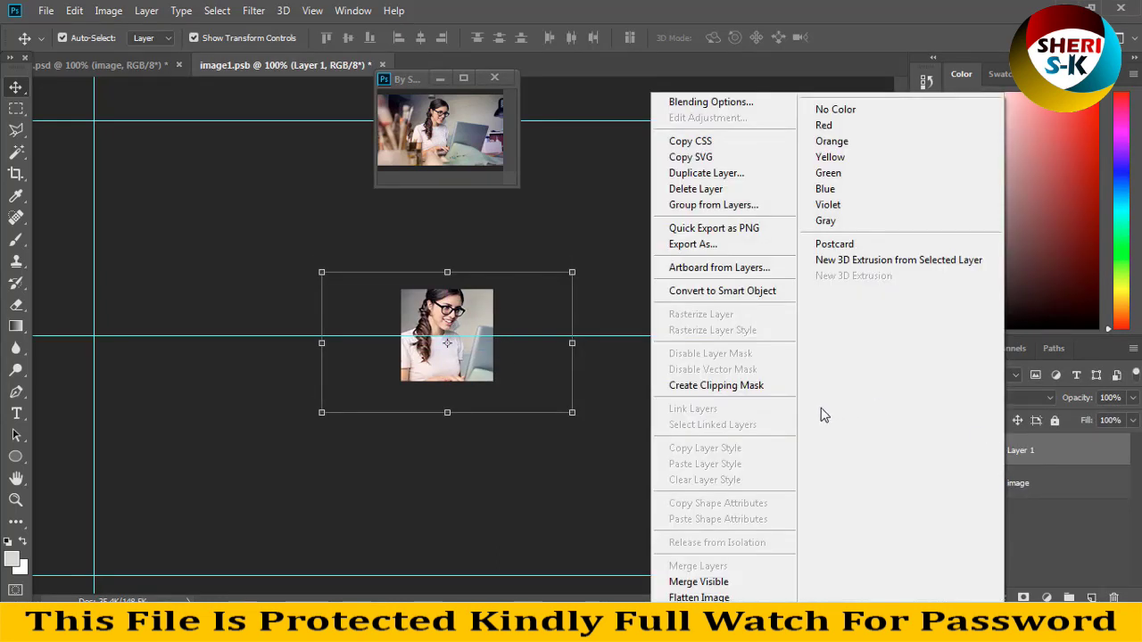
left_click(759, 387)
mouse_move(500, 331)
left_mouse_down()
mouse_move(472, 319)
mouse_move(480, 334)
left_mouse_up()
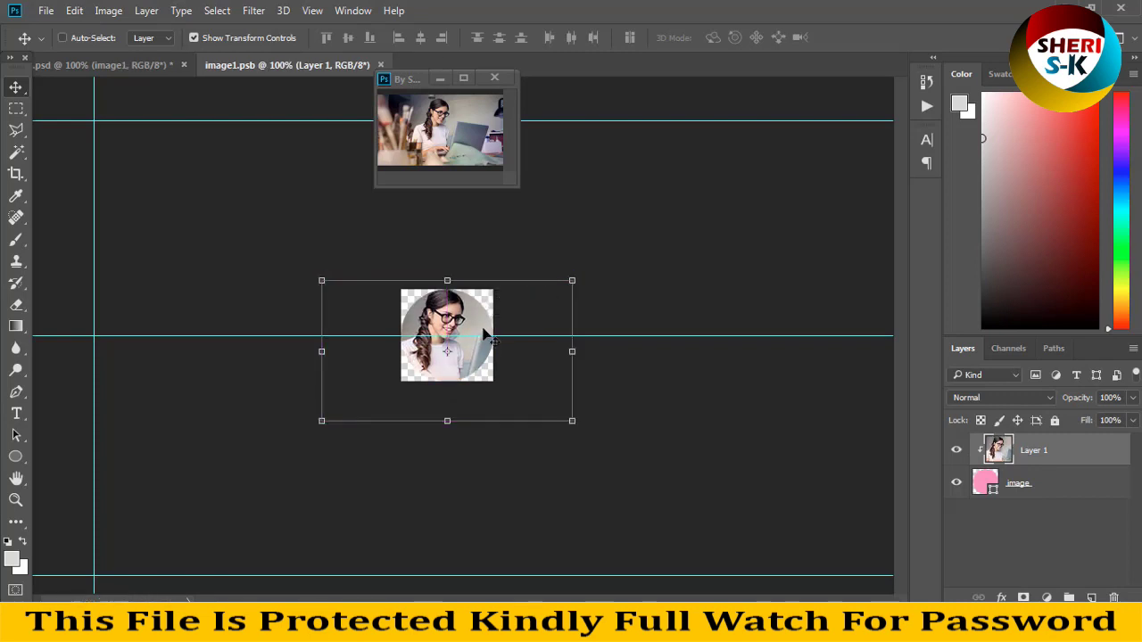
left_click(494, 78)
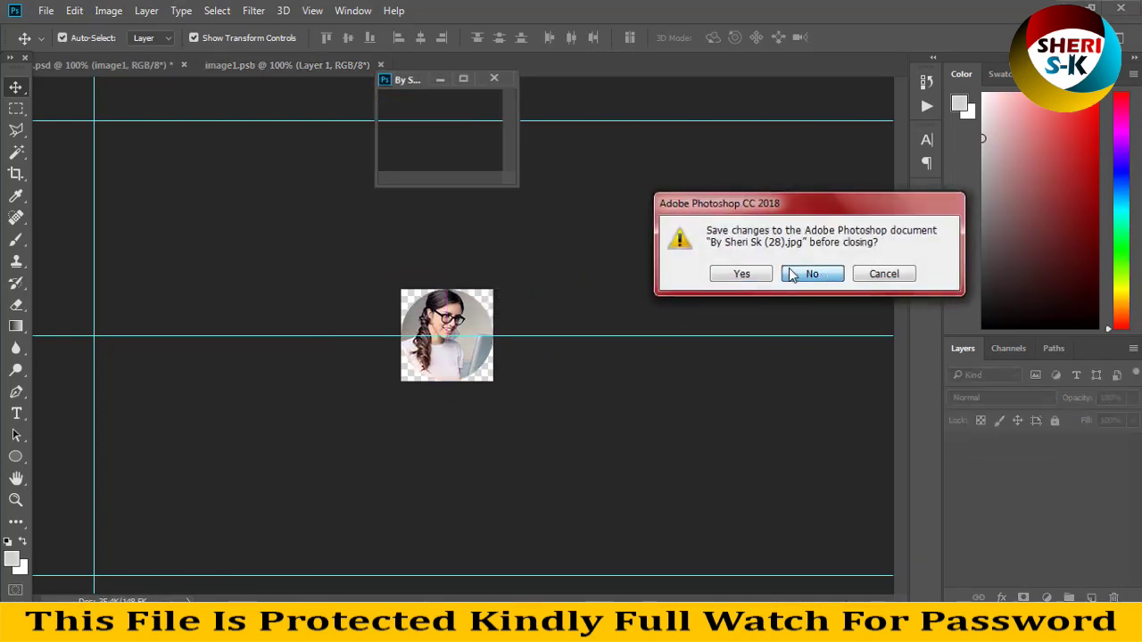
left_click(812, 274)
- Return to the template at 50% zoom and inspect the images on Artboards 3 and 5
left_click(379, 65)
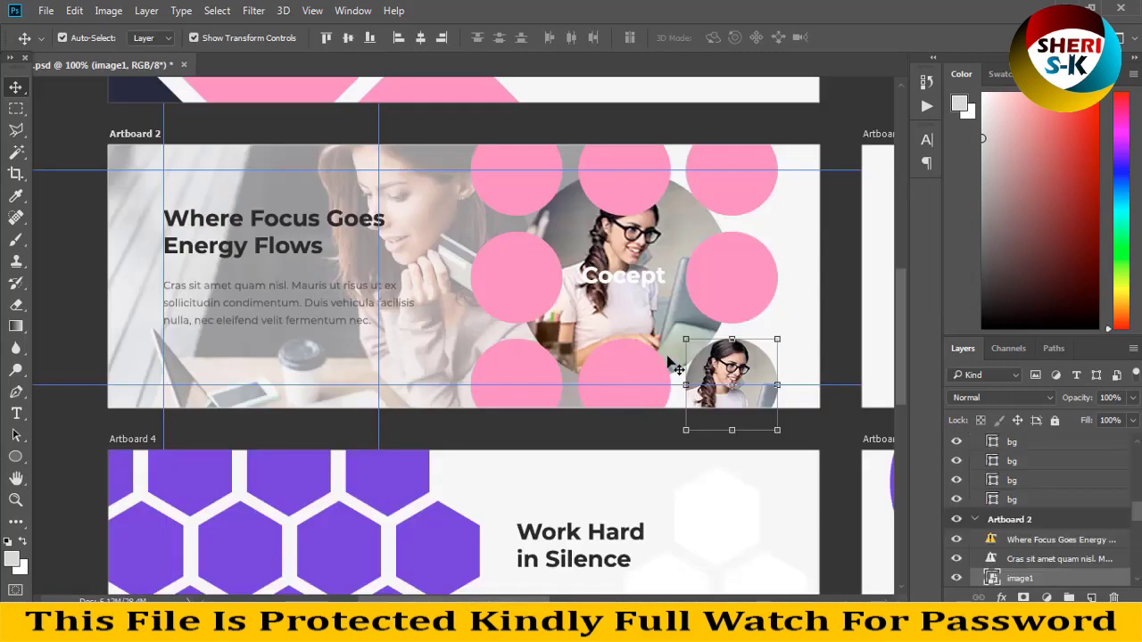
key("ctrl+minus")
key("ctrl+minus")
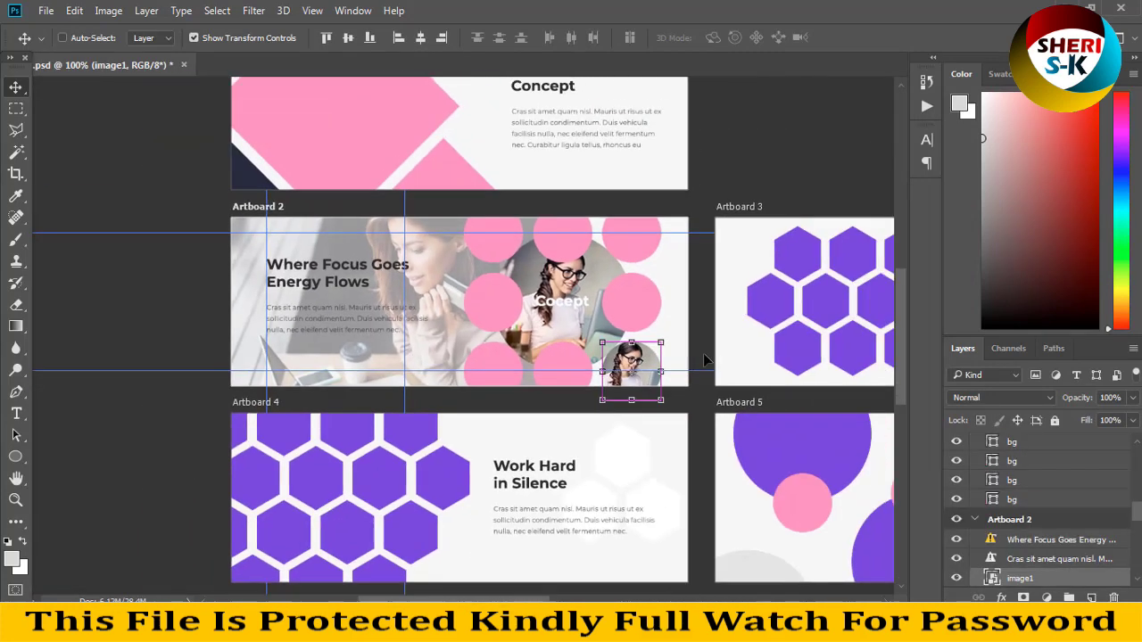
left_click_drag(781, 319, 601, 255)
left_click(589, 269)
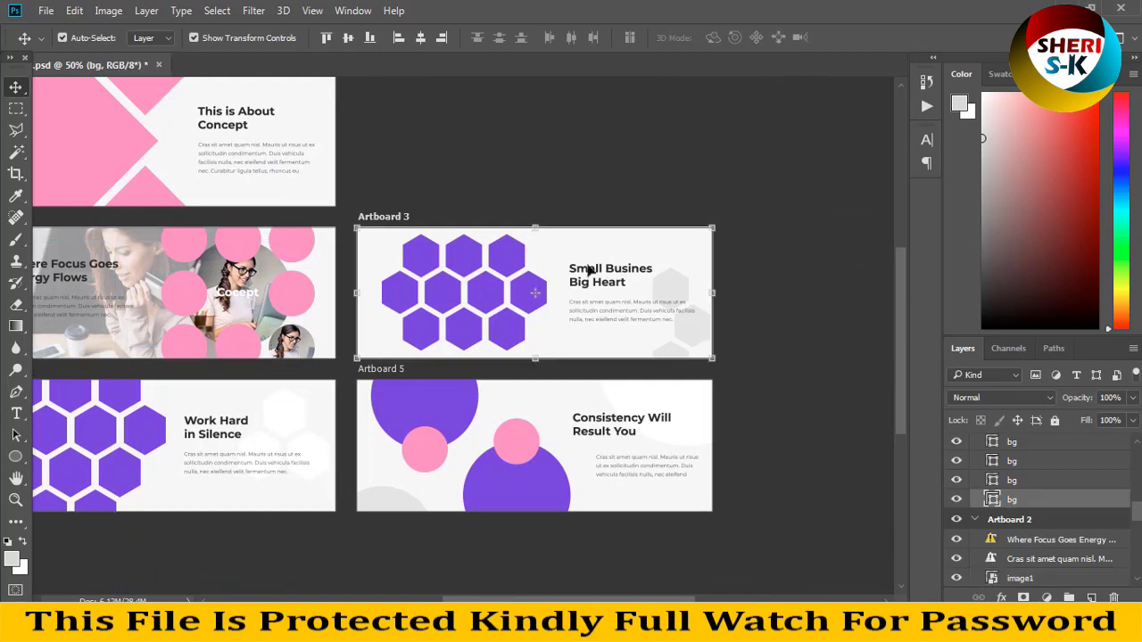
left_click(437, 306)
left_click(450, 441)
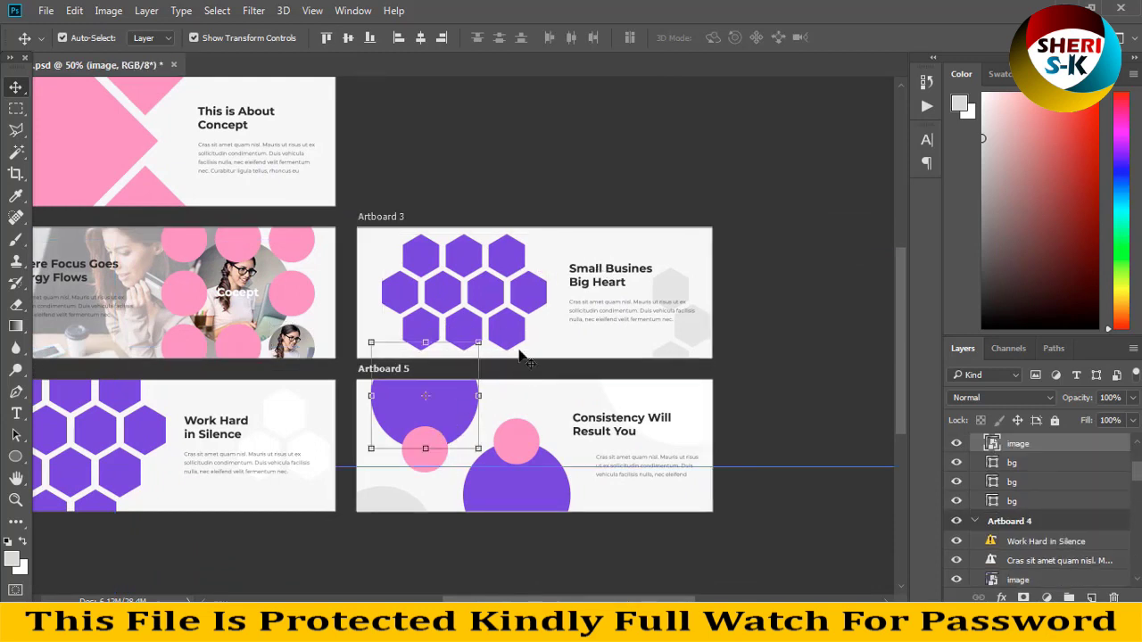
- Close the FB 16 document, discarding its changes
left_click(448, 305)
left_click_drag(384, 312, 483, 320)
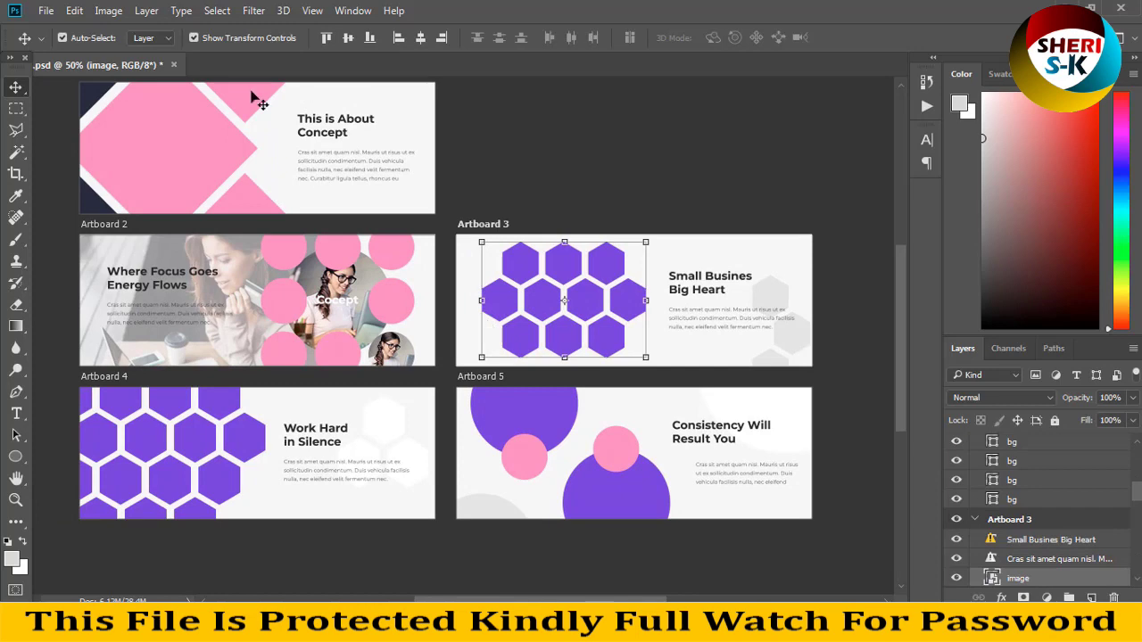
left_click(174, 65)
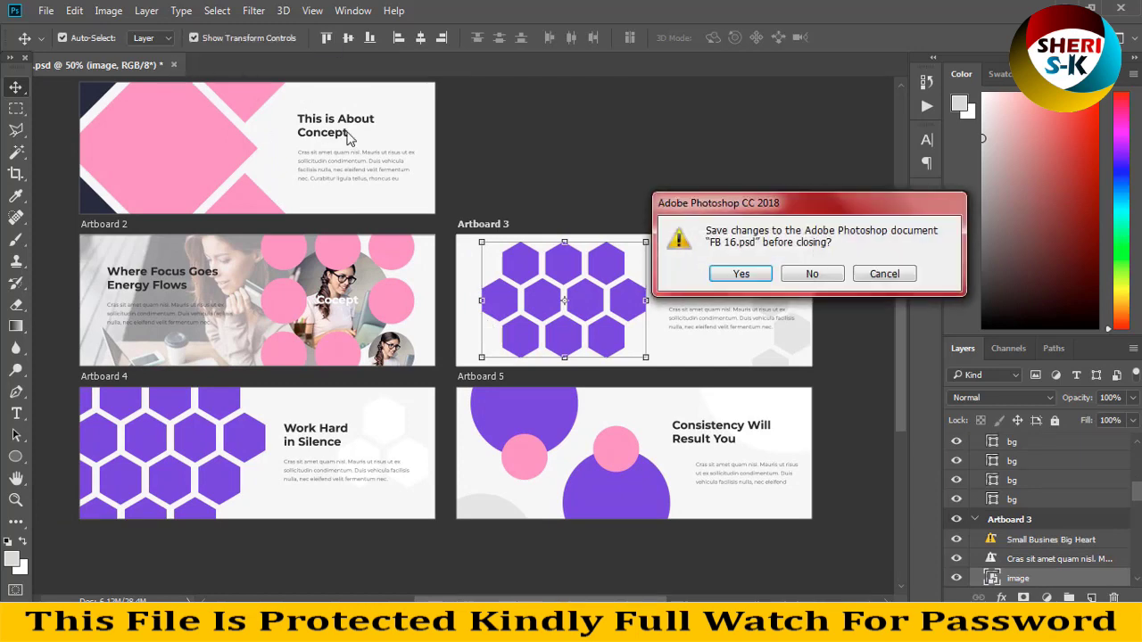
left_click(827, 278)
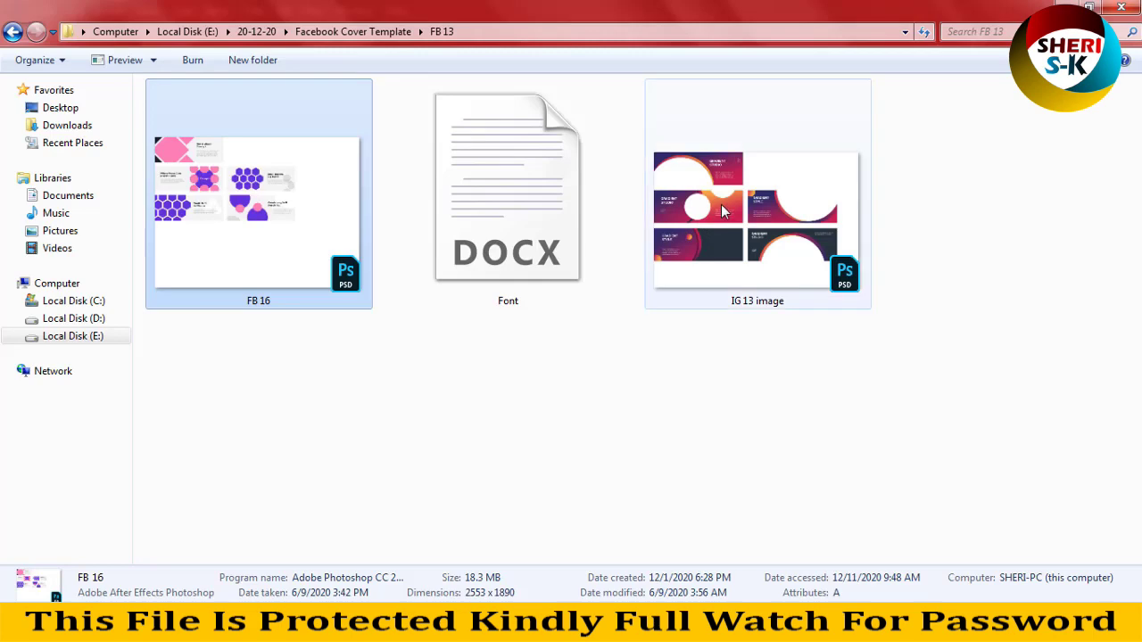
- Open IG 13 image in Photoshop via Open with, and float its document window
right_click(721, 210)
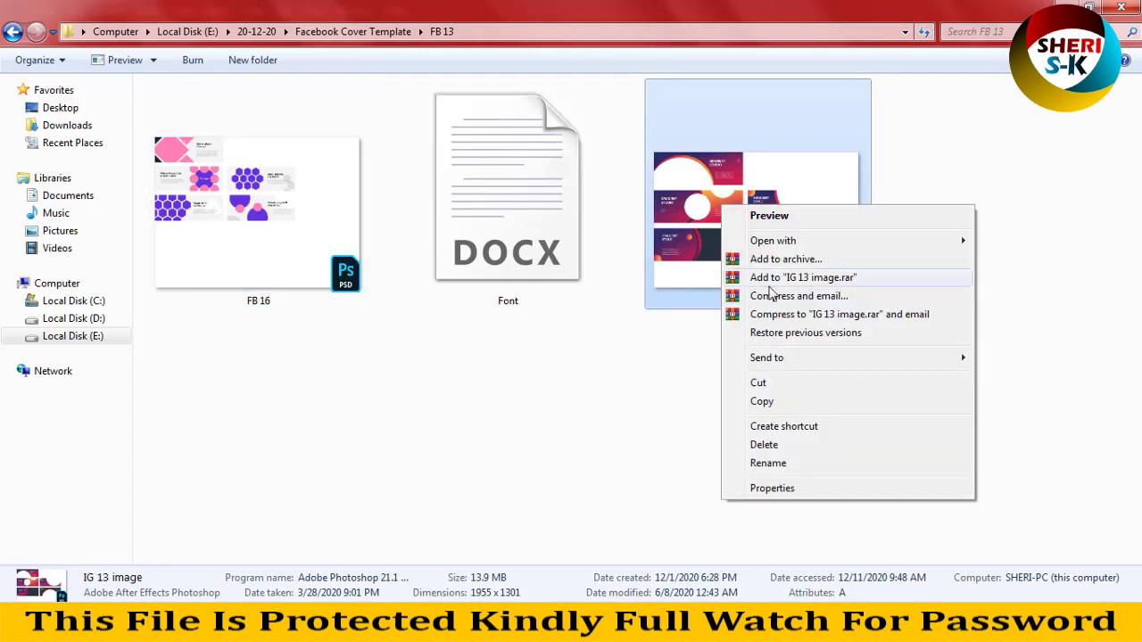
mouse_move(773, 241)
left_click(544, 259)
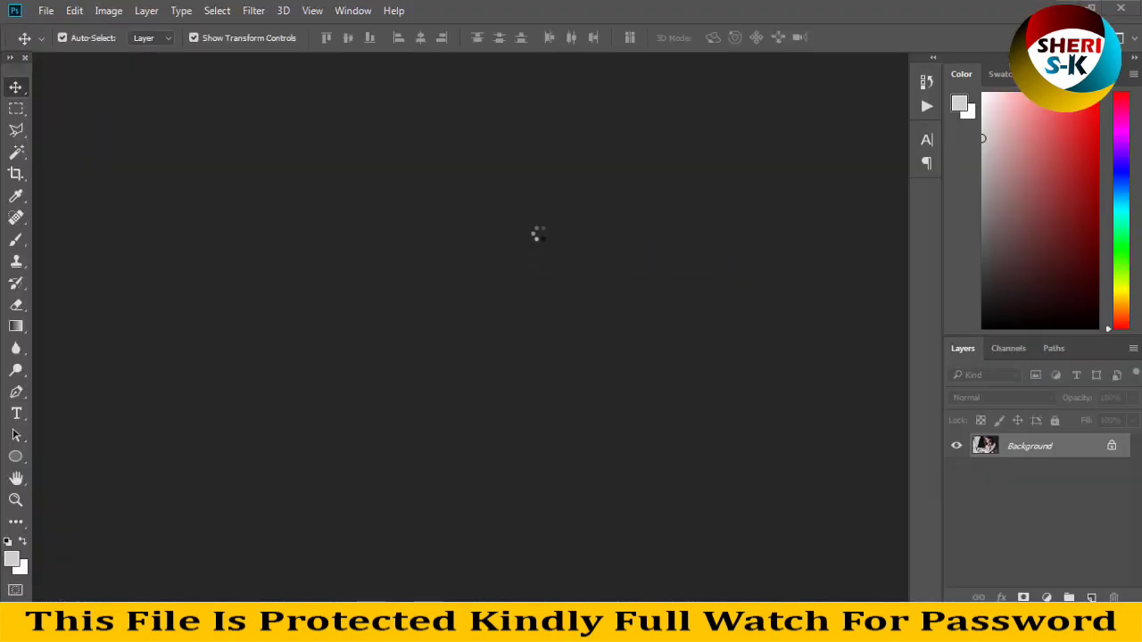
left_click_drag(499, 245, 190, 143)
left_click(705, 283)
left_click(395, 158)
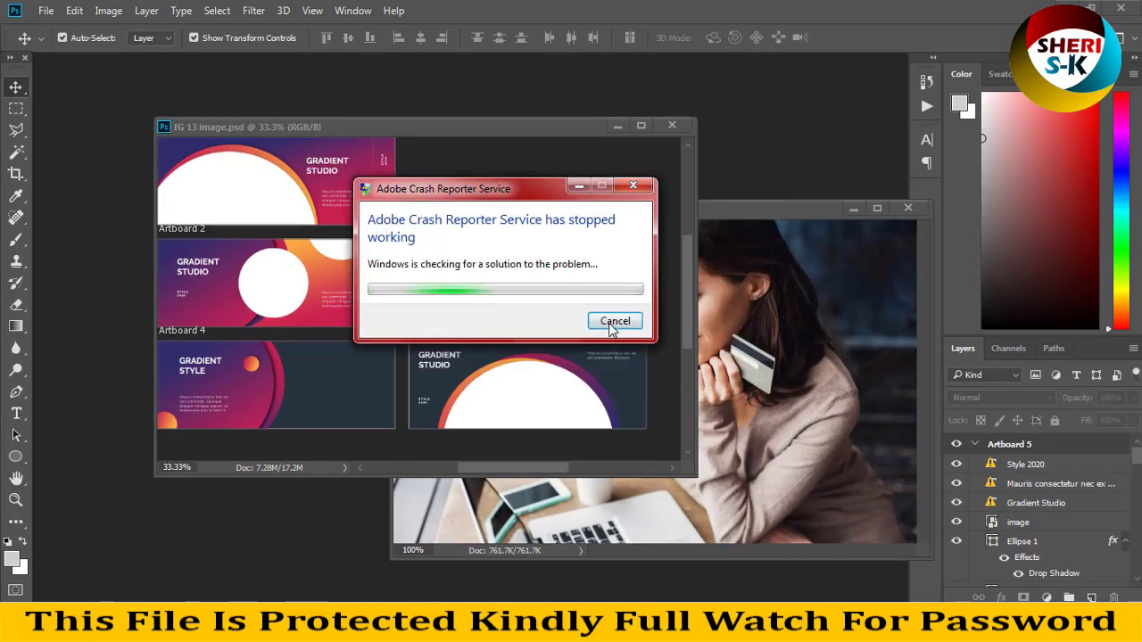
left_click(612, 320)
- Open Artboard 4's image1 smart object and drag the credit-card photo into it
left_click(342, 382)
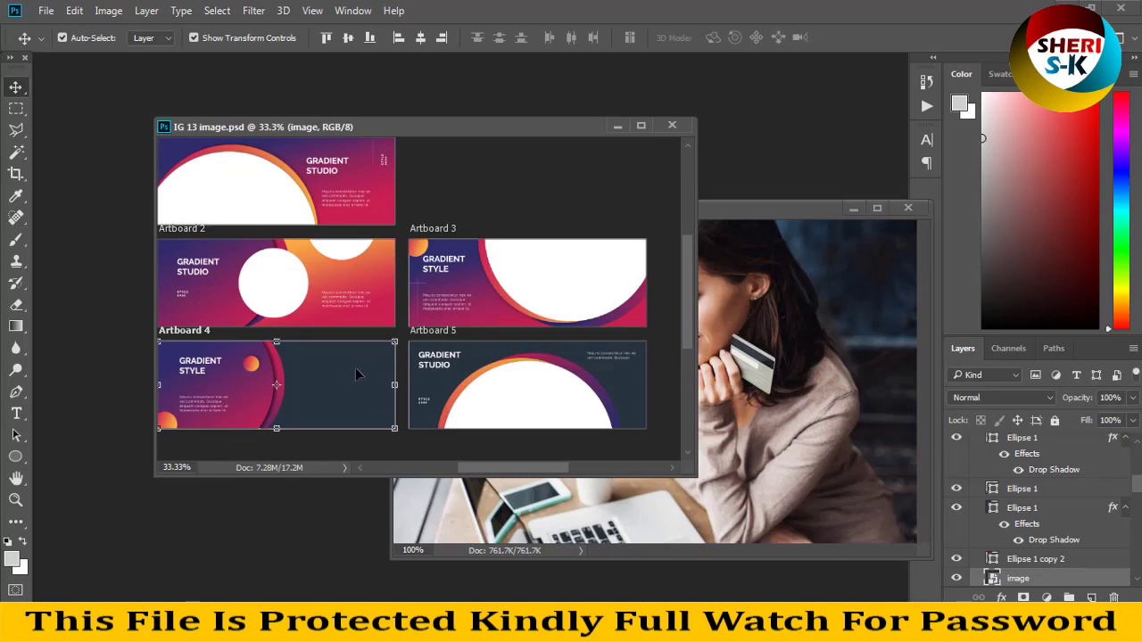
scroll(356, 374, "down", 1)
scroll(355, 370, "down", 1)
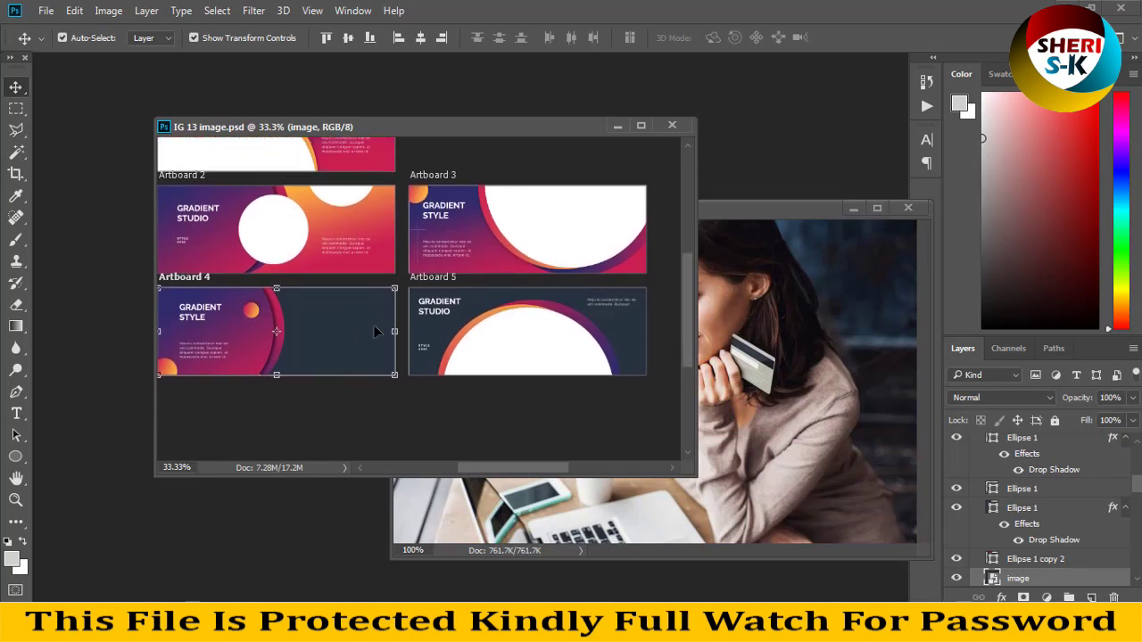
double_click(992, 580)
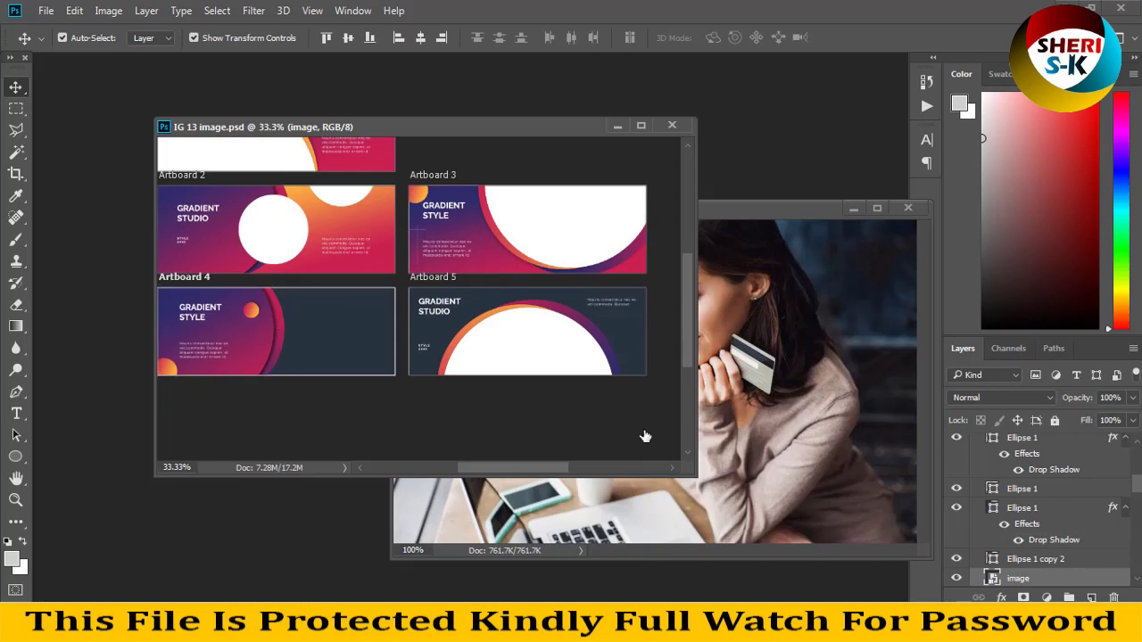
left_click(792, 513)
left_click_drag(449, 344, 751, 431)
- Nudge the photo down, save the smart object, and return to the IG 13 template
key("ctrl+minus")
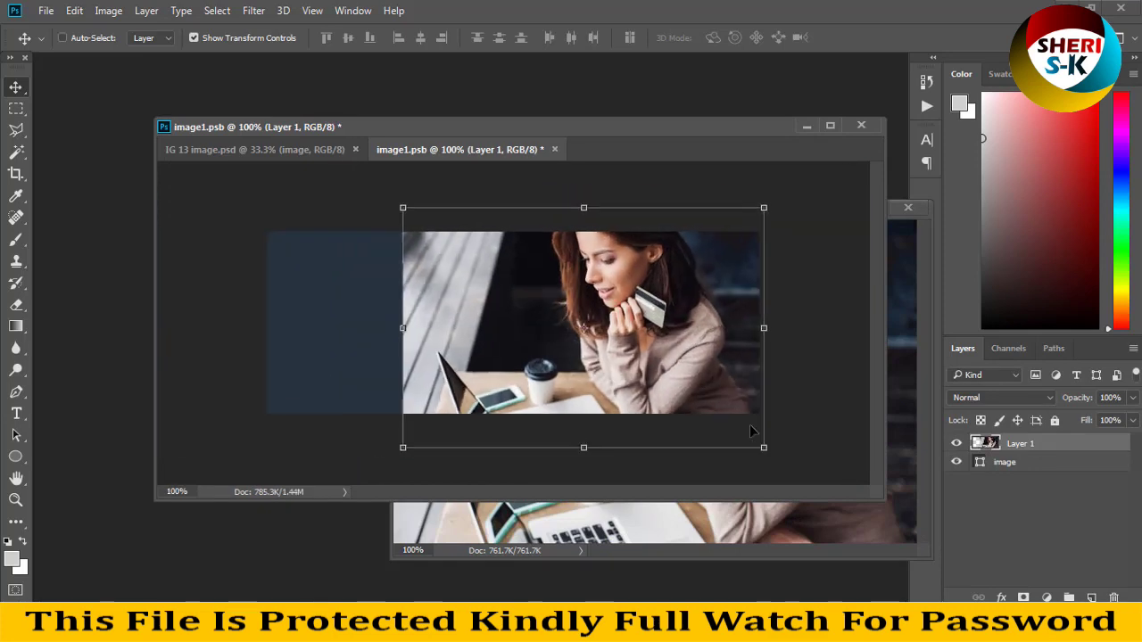
left_click_drag(517, 354, 517, 365)
key("ctrl+s")
left_click(271, 150)
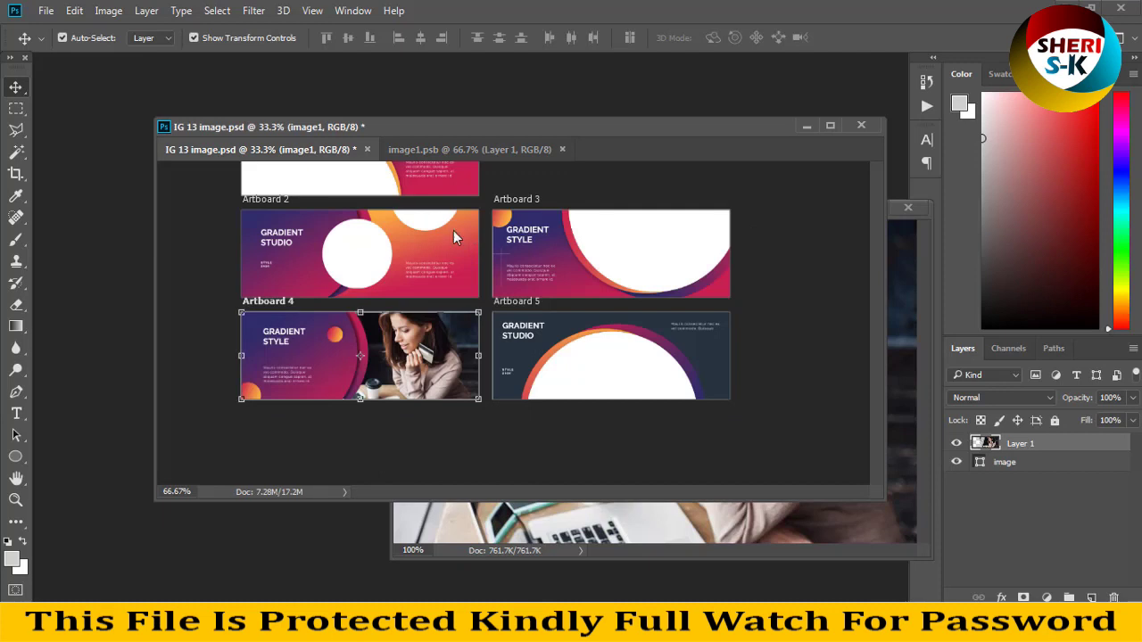
left_click(326, 360)
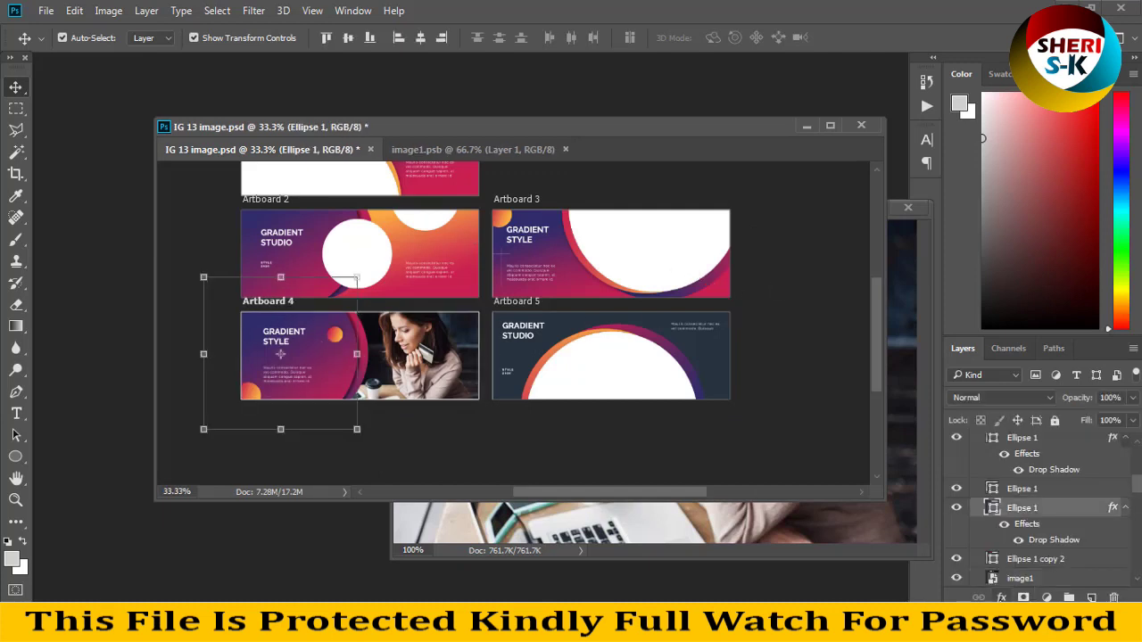
- Add a Gradient Overlay to the Ellipse 1 shape and try a couple of gradient presets
left_click(1000, 597)
left_click(1024, 539)
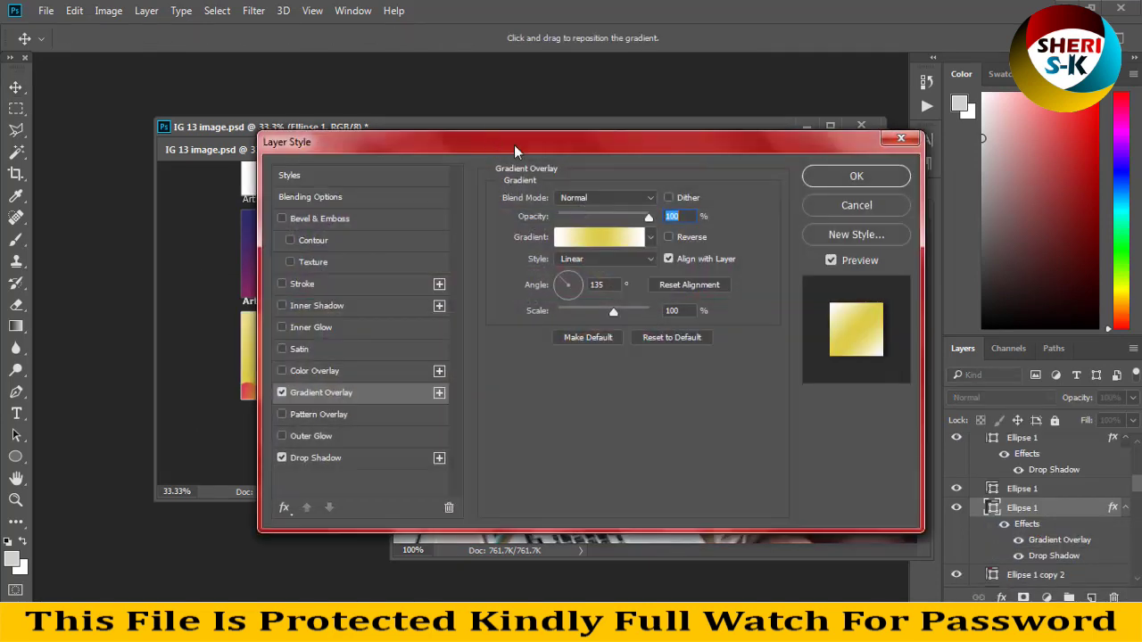
left_click_drag(513, 148, 888, 154)
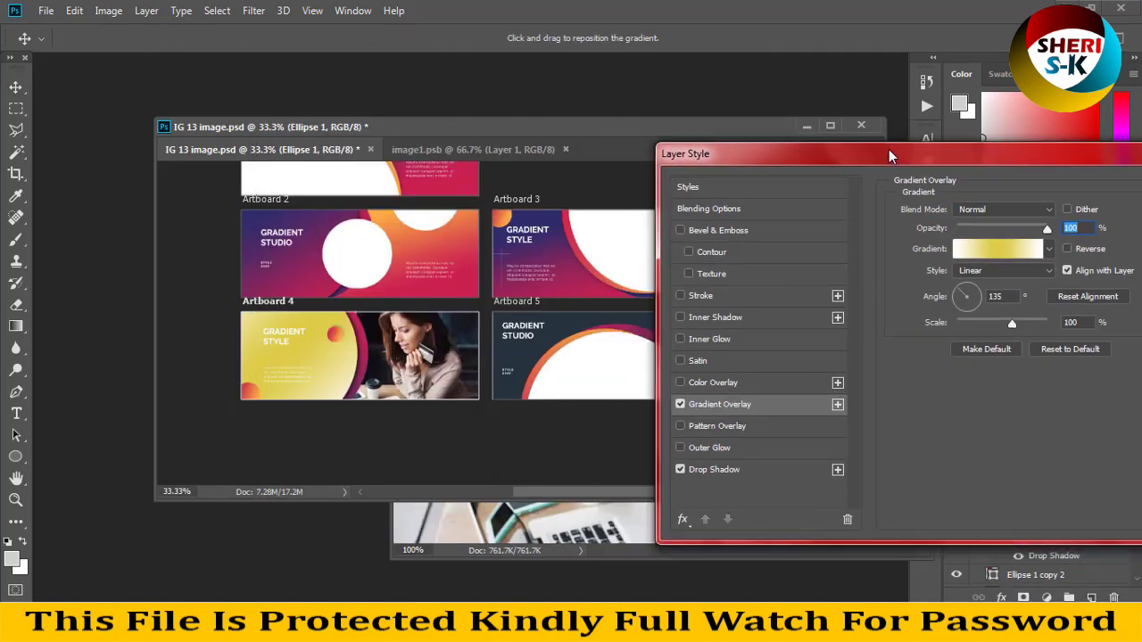
left_click(1049, 249)
left_click(949, 354)
left_click(932, 413)
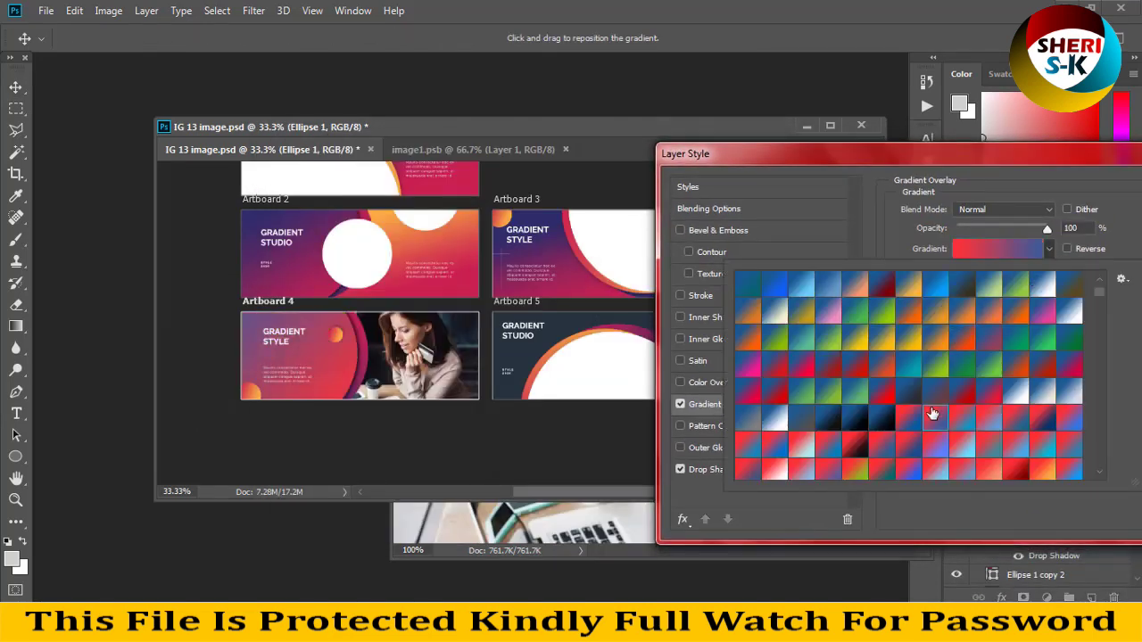
- Try orange and red gradient presets, ending on a lighter red at 75% opacity
scroll(933, 413, "down", 3)
left_click(925, 414)
scroll(925, 414, "down", 3)
left_click(882, 417)
scroll(972, 426, "down", 3)
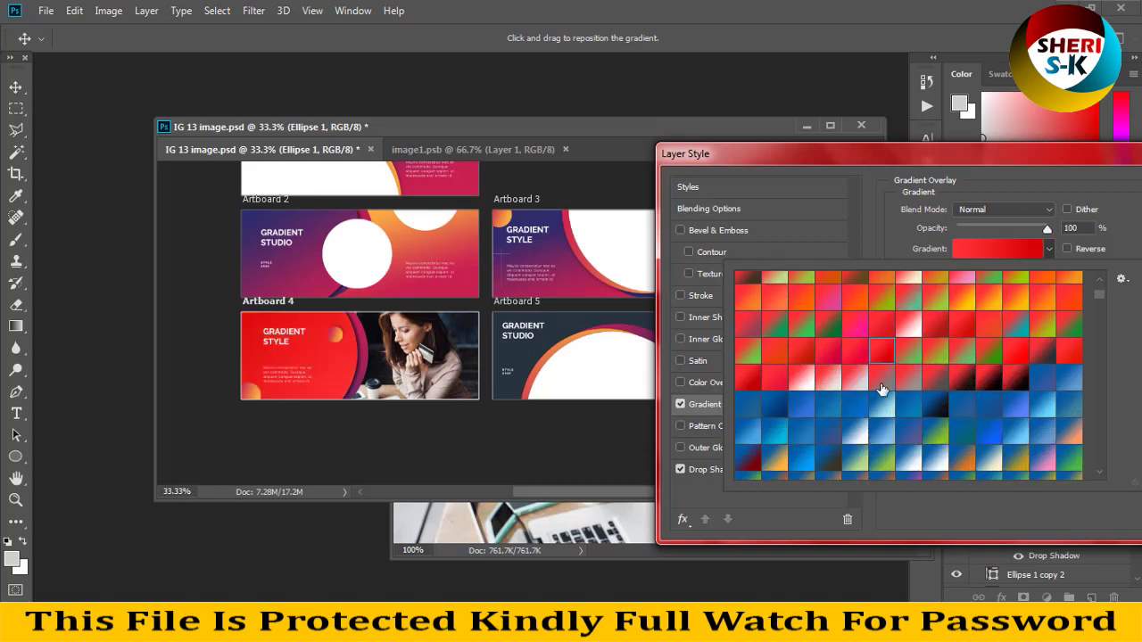
left_click(881, 388)
left_click_drag(898, 153, 752, 177)
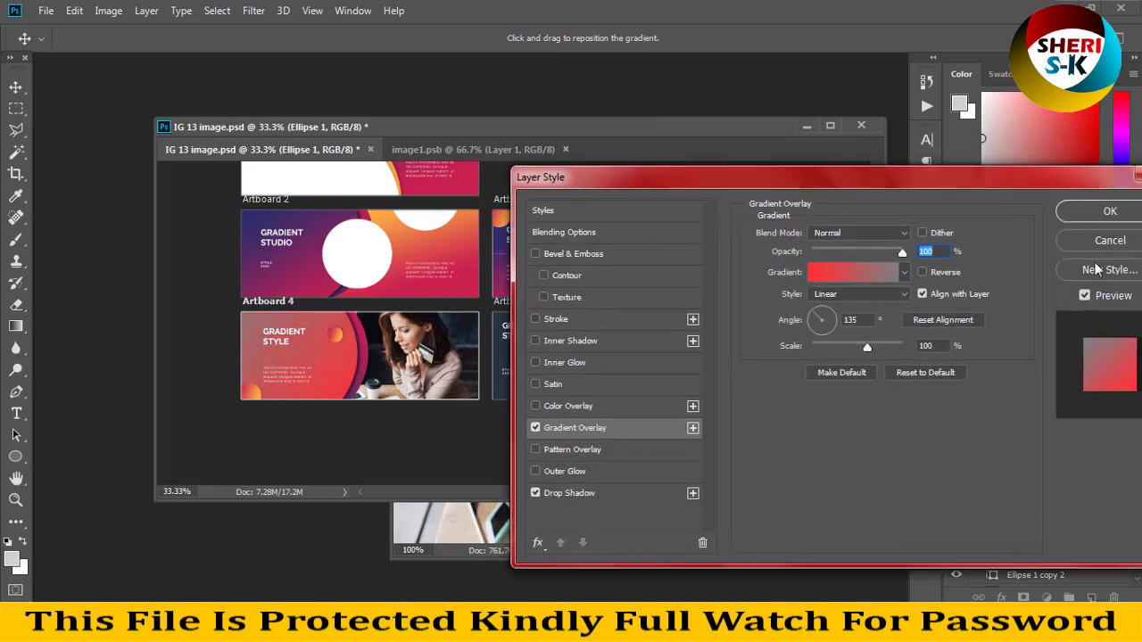
mouse_move(876, 253)
left_mouse_down()
mouse_move(859, 252)
mouse_move(882, 250)
left_mouse_up()
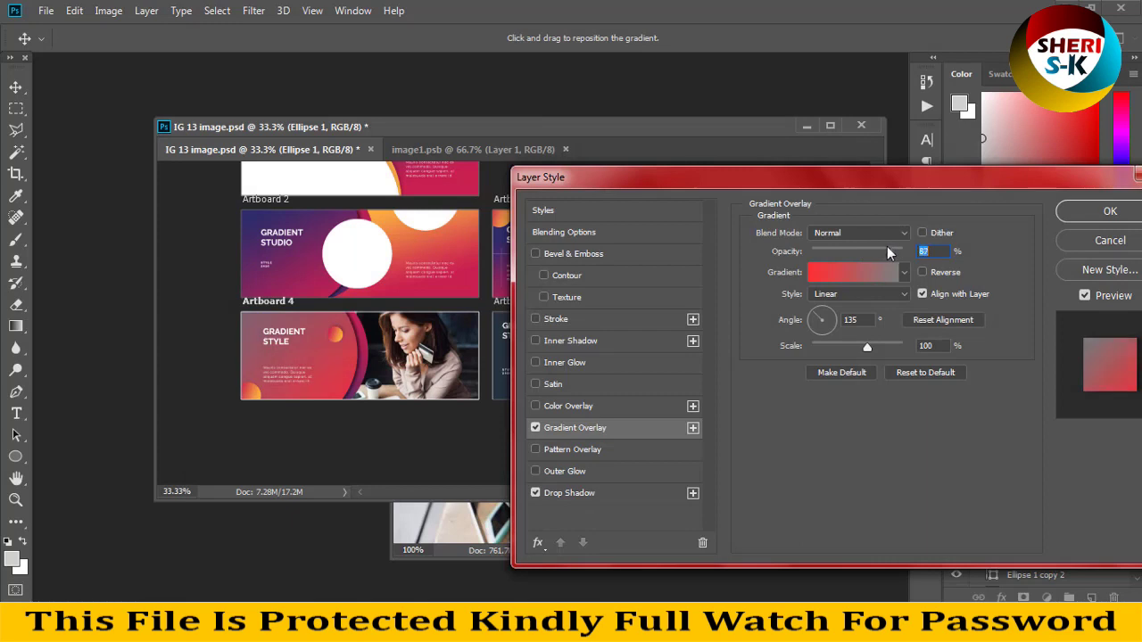
- Replace the gradient with a black (000000) Color Overlay at 60% opacity and apply it
left_click(535, 428)
left_click(536, 407)
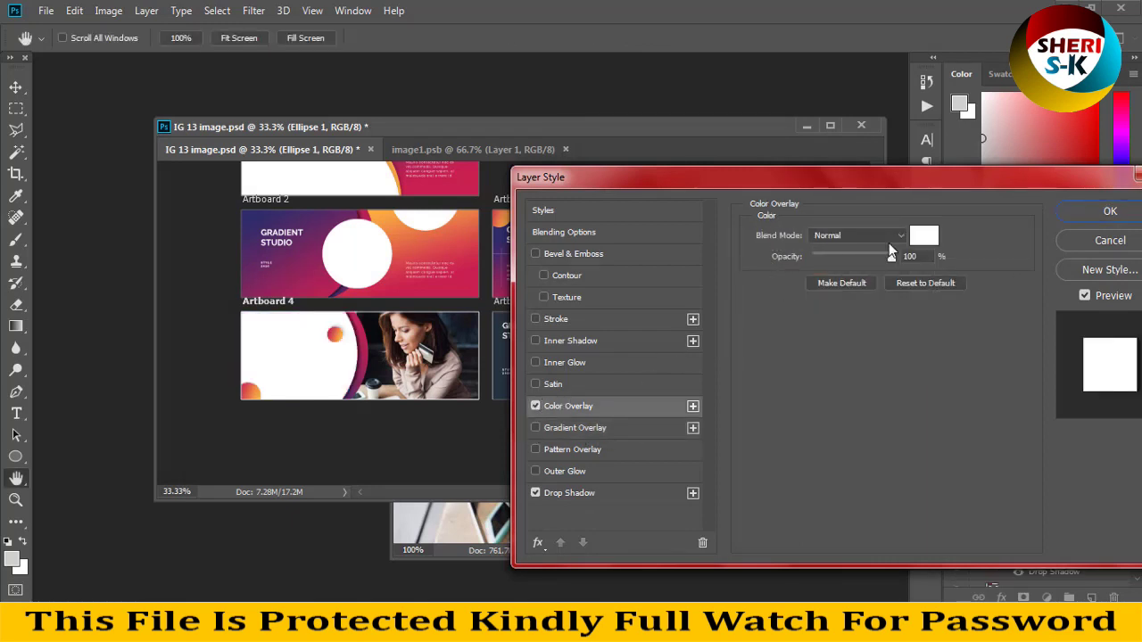
left_click(923, 235)
type("000000")
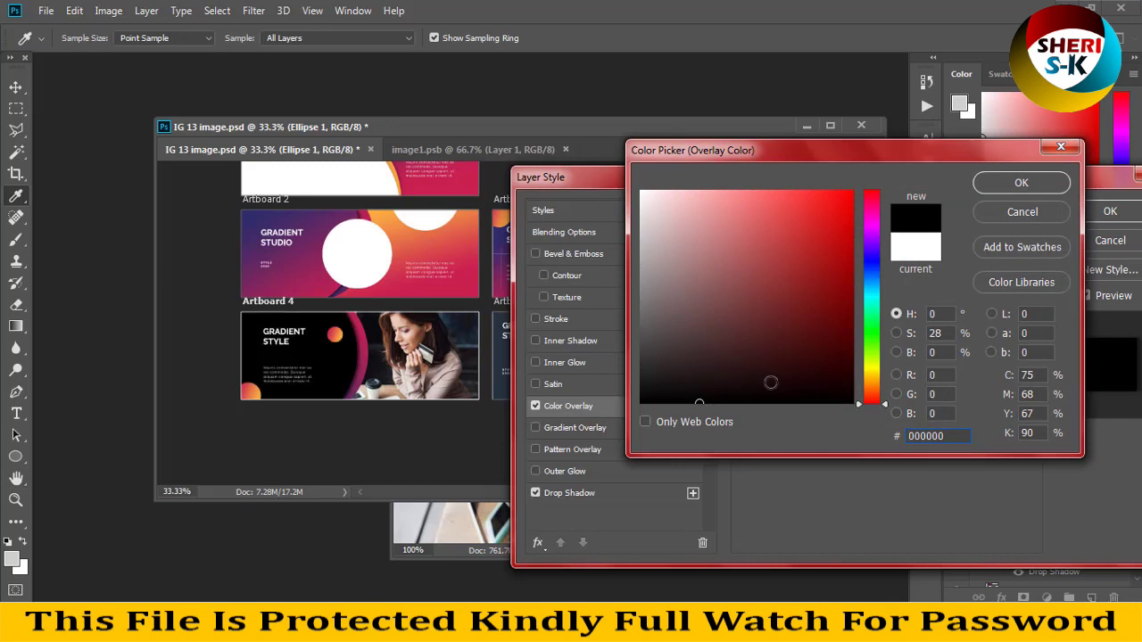
left_click(1005, 186)
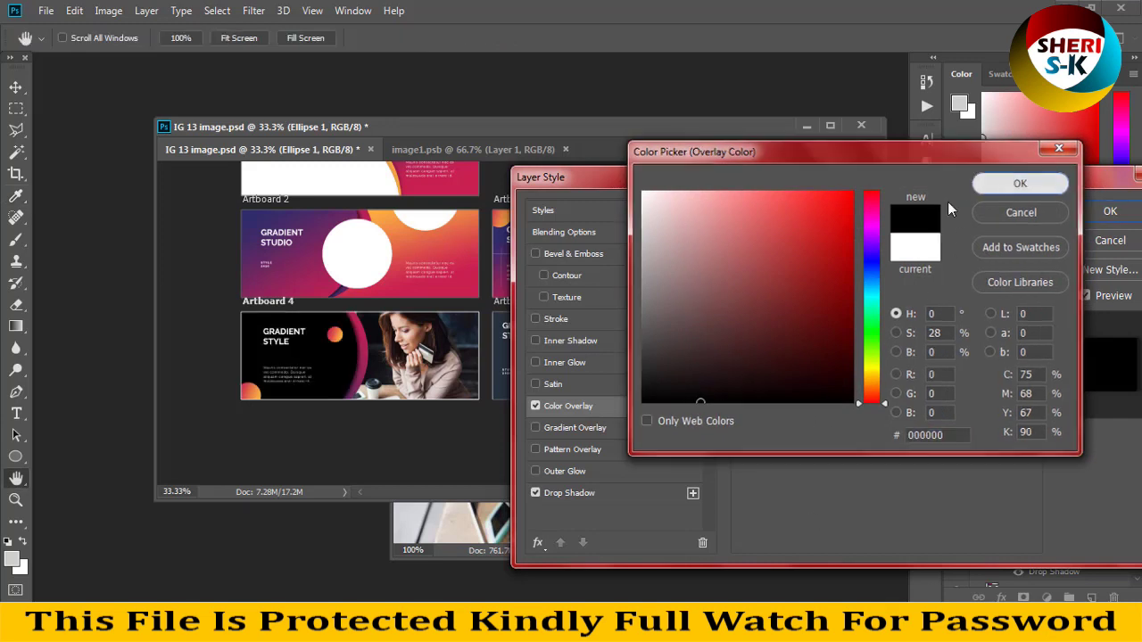
mouse_move(889, 256)
left_mouse_down()
mouse_move(844, 259)
mouse_move(874, 263)
left_mouse_up()
key("Return")
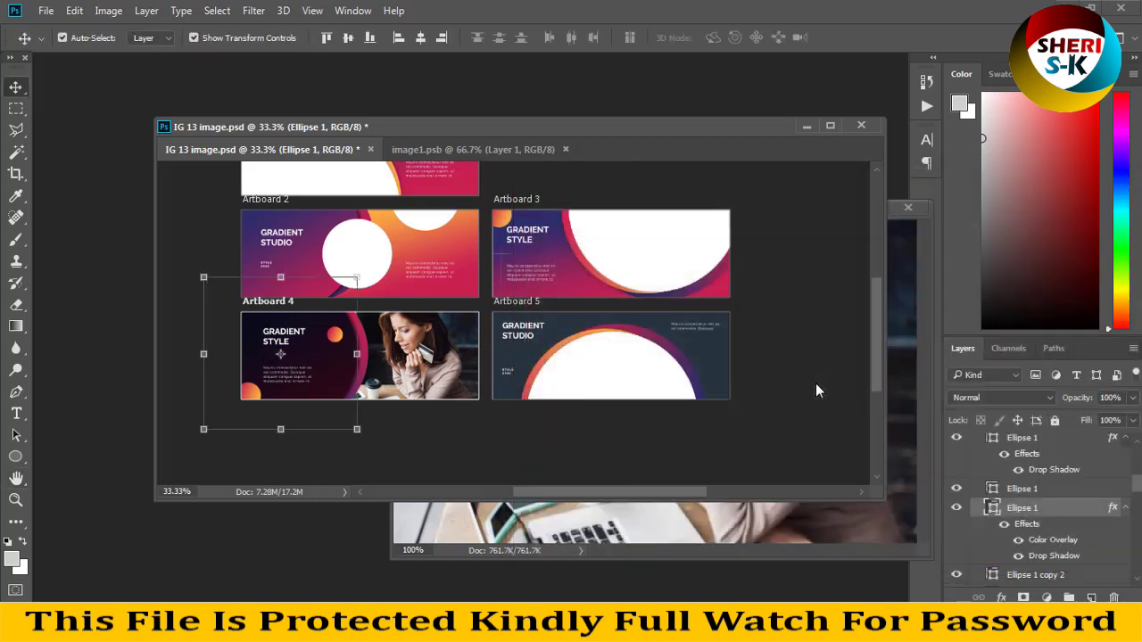
left_click(714, 421)
scroll(446, 252, "up", 2)
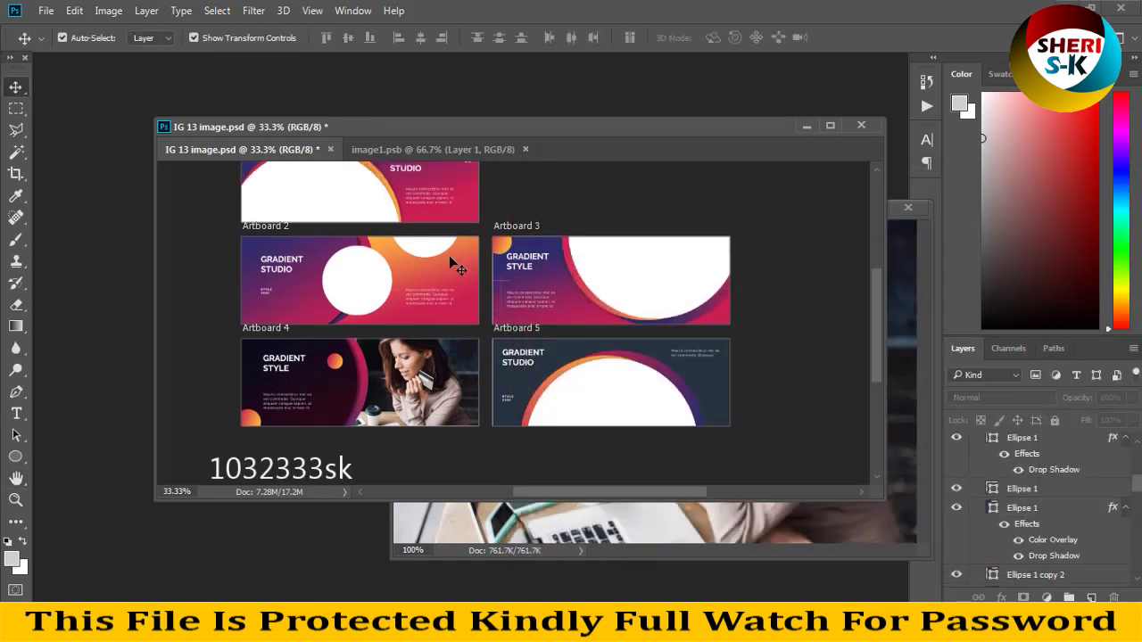
scroll(450, 259, "up", 2)
left_click(363, 213)
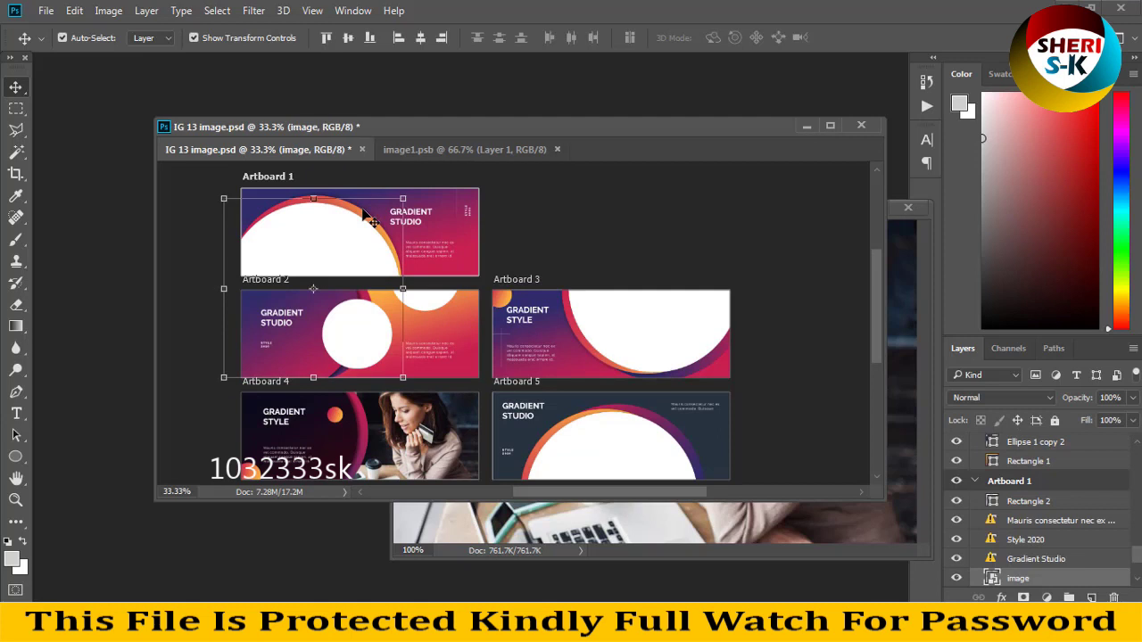
left_click(550, 227)
scroll(473, 231, "down", 3)
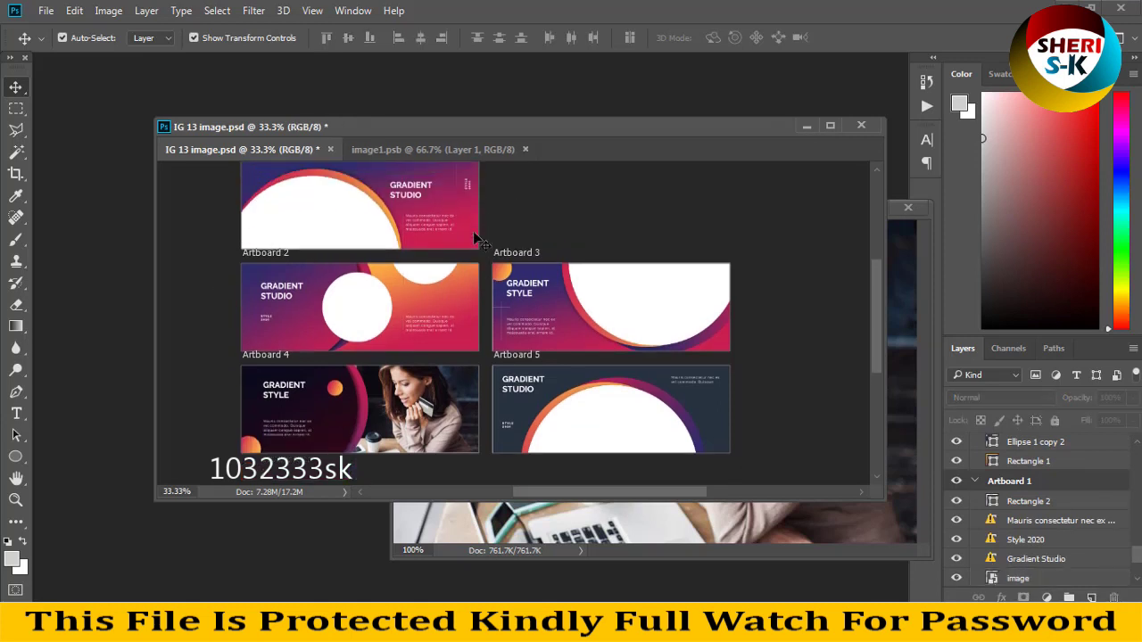